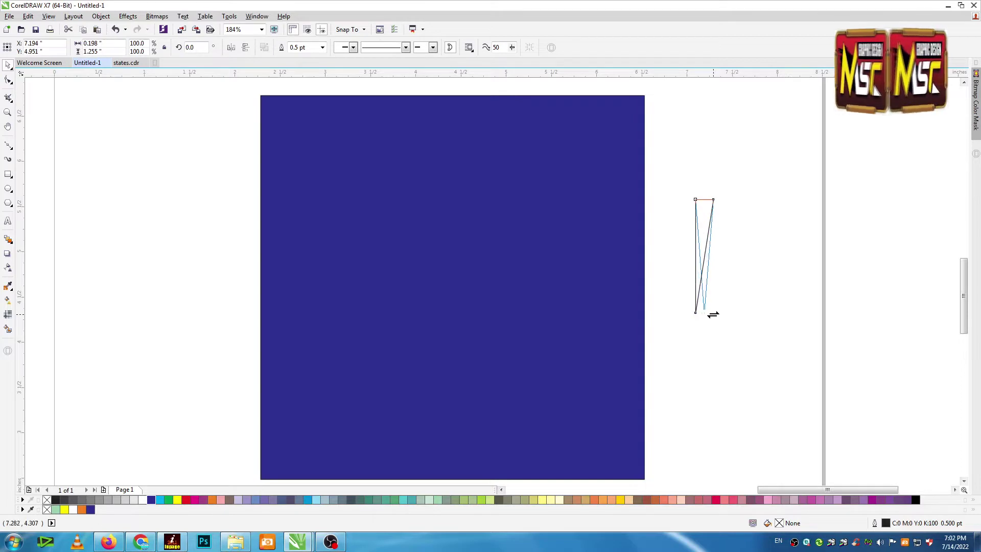
Step: Skew the narrow right triangle into a symmetric downward-pointing wedge and move it slightly up beside the blue square
{"action": "left_click", "coordinate": [695, 330]}
{"action": "left_click", "coordinate": [704, 259]}
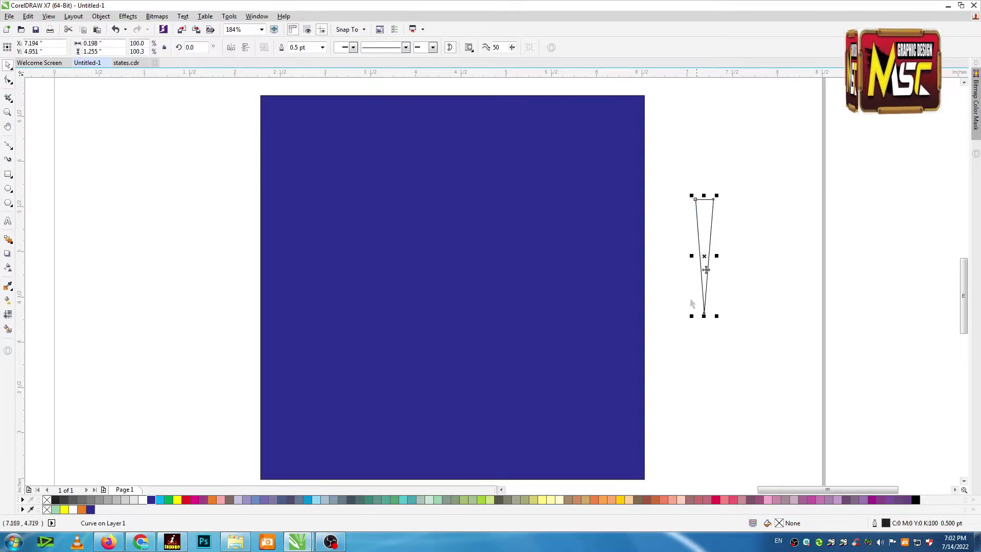
{"action": "left_click_drag", "start_coordinate": [710, 231], "coordinate": [733, 203]}
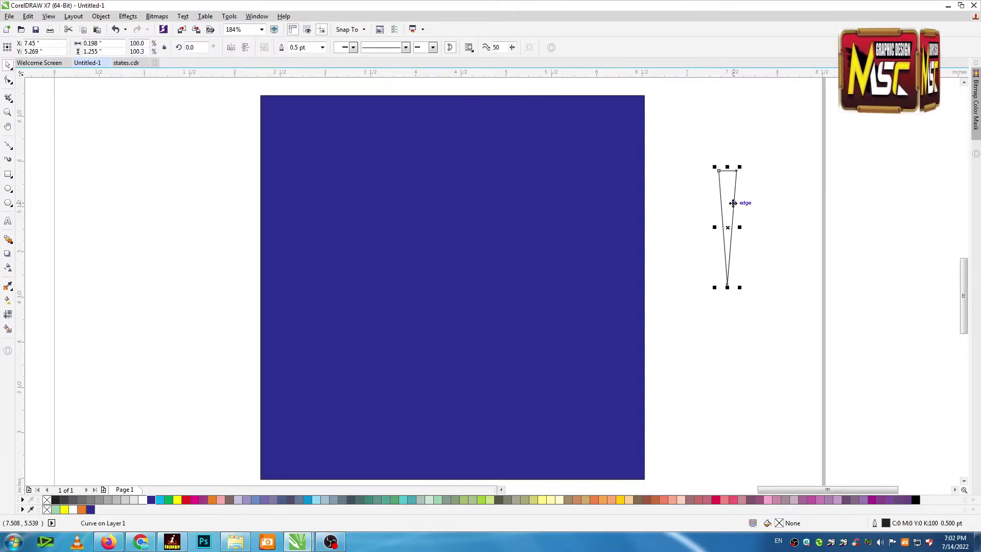
{"action": "key", "text": "Escape"}
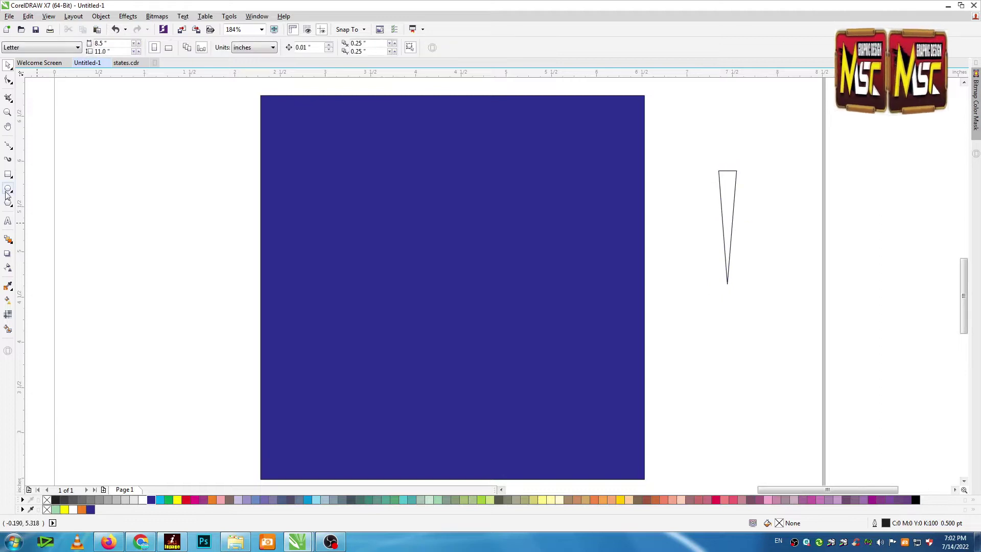
Step: Draw a circle about 1.59 in across beneath the wedge and align the two on their vertical centre line
{"action": "left_click", "coordinate": [7, 190]}
{"action": "left_click_drag", "start_coordinate": [697, 253], "coordinate": [777, 403]}
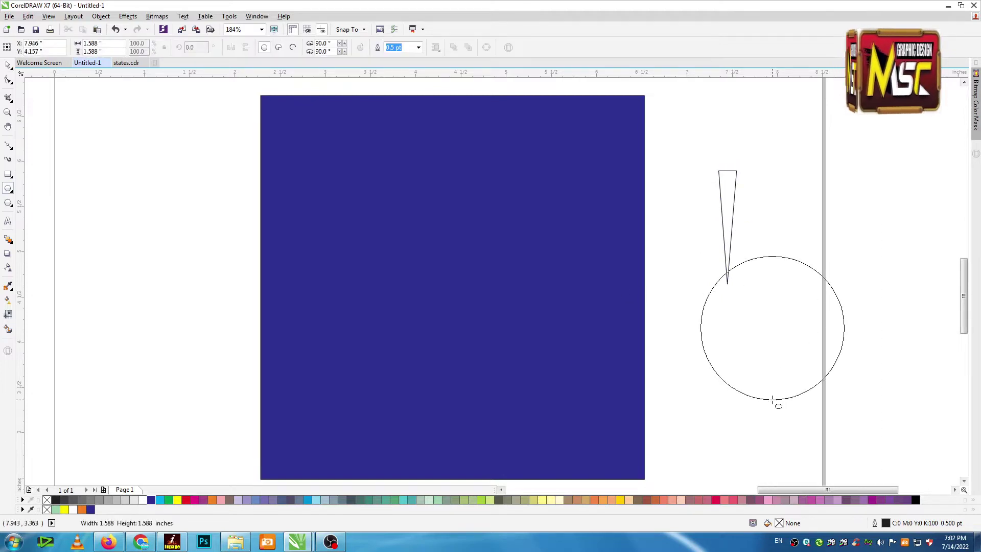
{"action": "key", "text": "space"}
{"action": "left_click", "coordinate": [731, 245], "text": "shift"}
{"action": "key", "text": "c"}
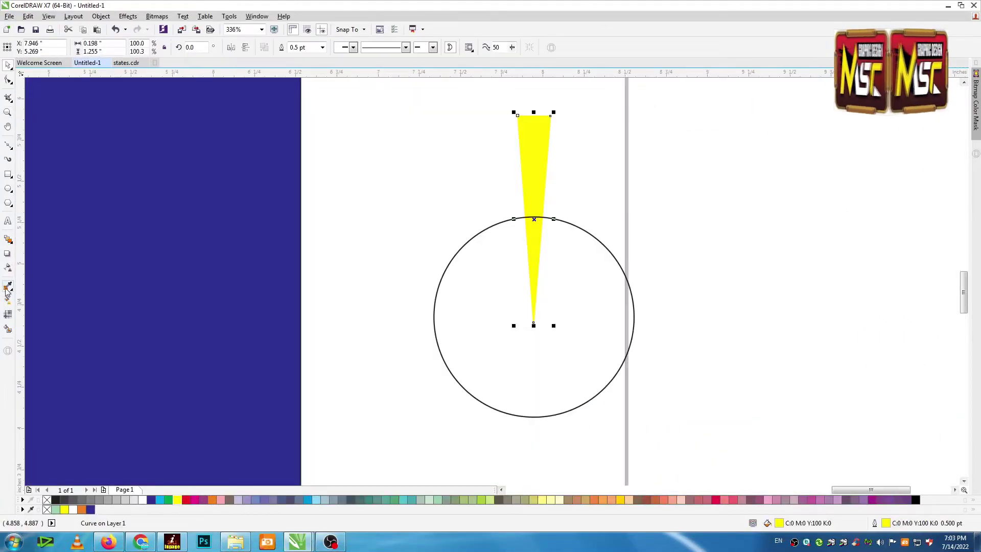
Step: Apply a linear transparency to the yellow wedge so its wide upper end fades out
{"action": "left_click", "coordinate": [7, 288]}
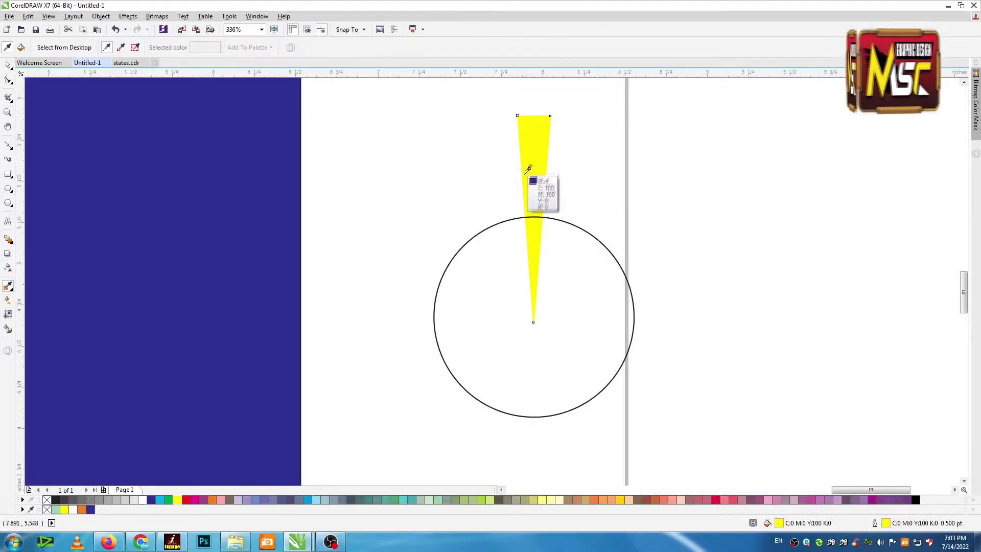
{"action": "left_click", "coordinate": [8, 267]}
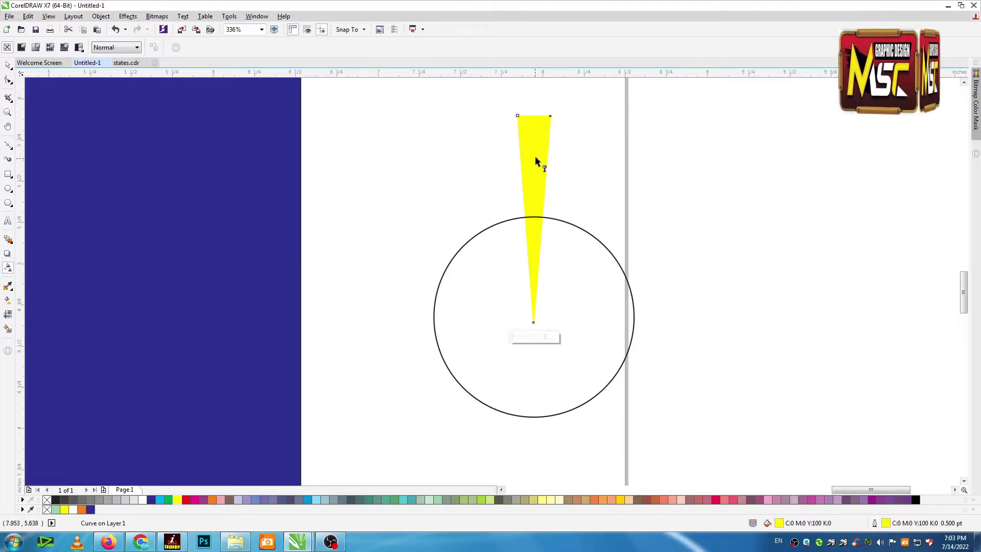
{"action": "left_click_drag", "start_coordinate": [536, 162], "coordinate": [532, 116]}
{"action": "key", "text": "space"}
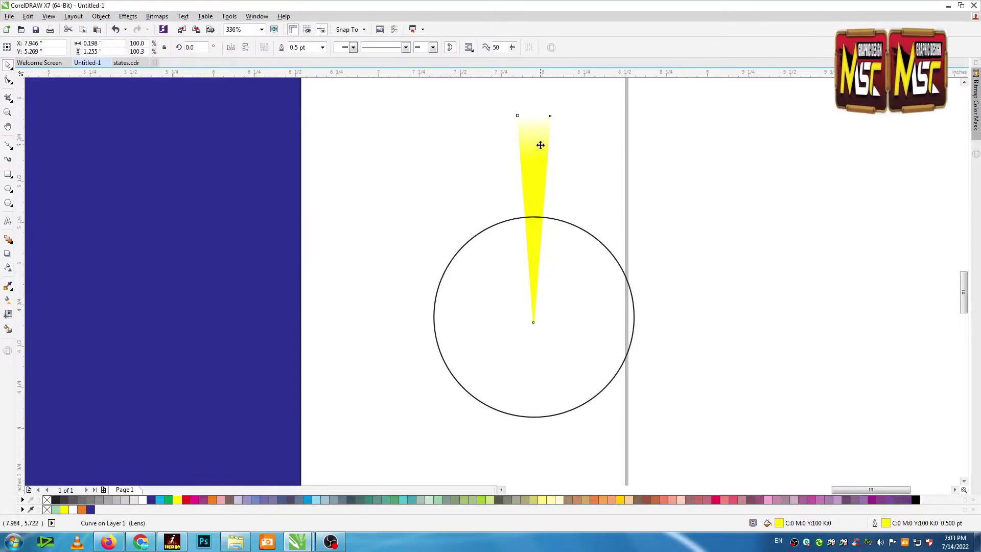
Step: Copy the yellow ray about its tip in rotations of about 15.4° to form a full sunburst, adjusting the last ray's angle to even the gap
{"action": "left_click_drag", "start_coordinate": [555, 113], "coordinate": [597, 152]}
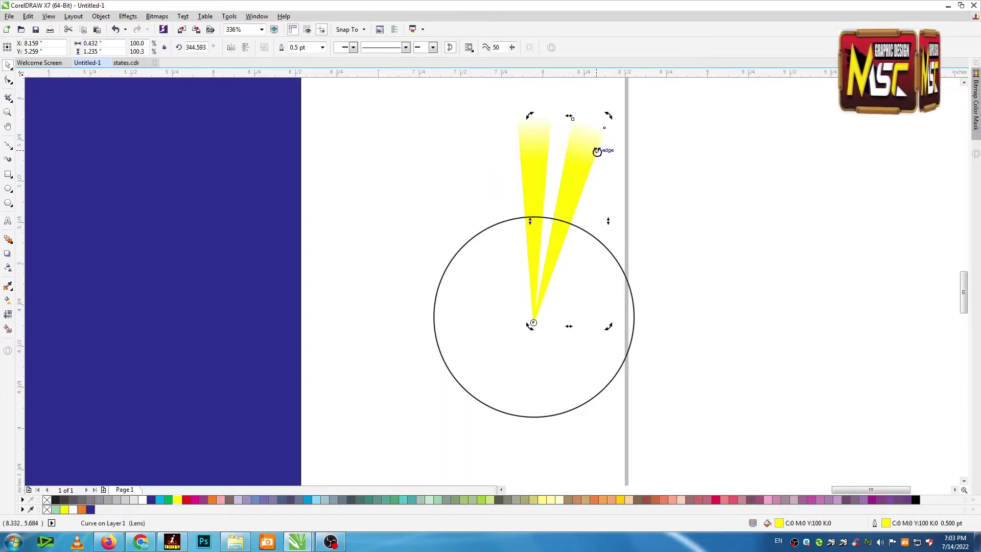
{"action": "key", "text": "ctrl+r"}
{"action": "key", "text": "ctrl+r"}
{"action": "key", "text": "ctrl+r"}
{"action": "key", "text": "ctrl+r"}
{"action": "key", "text": "ctrl+r"}
{"action": "key", "text": "ctrl+r"}
{"action": "key", "text": "ctrl+r"}
{"action": "key", "text": "ctrl+r"}
{"action": "key", "text": "ctrl+r"}
{"action": "key", "text": "ctrl+r"}
{"action": "key", "text": "ctrl+r"}
{"action": "key", "text": "ctrl+r"}
{"action": "key", "text": "ctrl+r"}
{"action": "key", "text": "ctrl+r"}
{"action": "key", "text": "ctrl+r"}
{"action": "key", "text": "ctrl+r"}
{"action": "key", "text": "ctrl+r"}
{"action": "key", "text": "ctrl+r"}
{"action": "key", "text": "ctrl+r"}
{"action": "key", "text": "ctrl+r"}
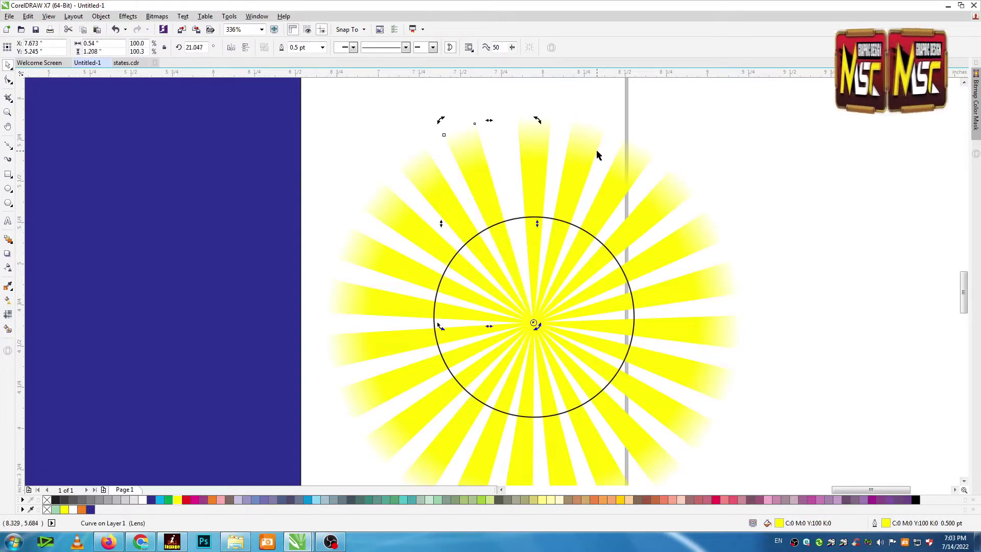
{"action": "left_click_drag", "start_coordinate": [539, 120], "coordinate": [546, 123]}
{"action": "left_click", "coordinate": [719, 181]}
Step: Resize the central circle to about 1.19 in across and give it a white fill and white outline
{"action": "left_click", "coordinate": [595, 275]}
{"action": "left_click_drag", "start_coordinate": [638, 214], "coordinate": [627, 224]}
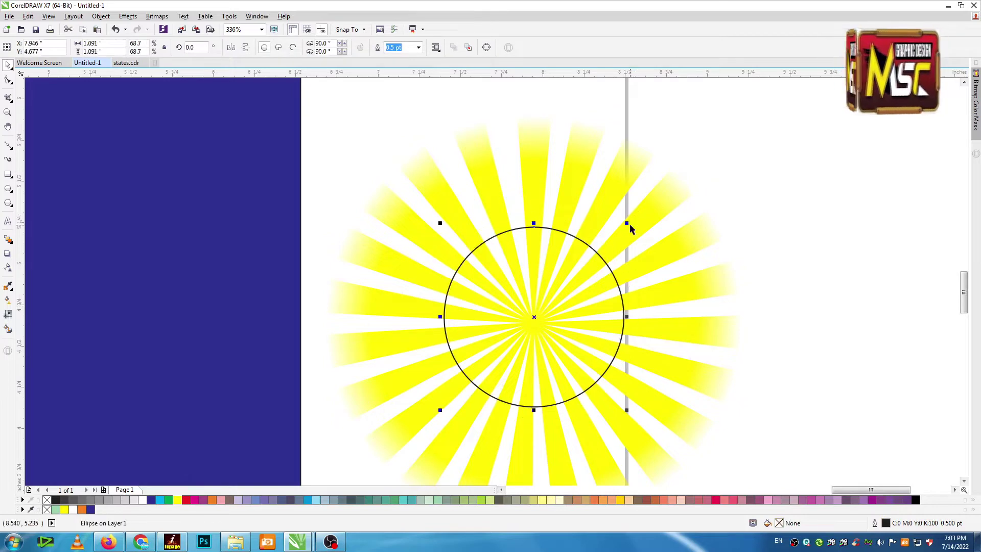
{"action": "left_click", "coordinate": [143, 499]}
{"action": "right_click", "coordinate": [143, 500]}
{"action": "mouse_move", "coordinate": [628, 222]}
{"action": "left_mouse_down"}
{"action": "mouse_move", "coordinate": [648, 212]}
{"action": "mouse_move", "coordinate": [635, 215]}
{"action": "left_mouse_up"}
{"action": "key", "text": "Escape"}
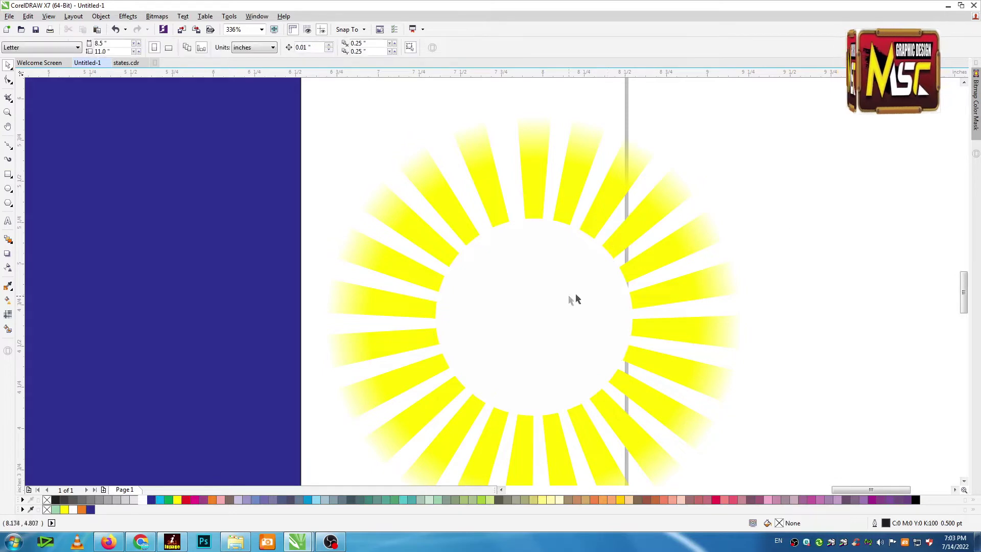
Step: Try a light pink fill on the sunburst's central circle, and undo it
{"action": "left_click_drag", "start_coordinate": [844, 183], "coordinate": [588, 341]}
{"action": "left_click", "coordinate": [565, 335]}
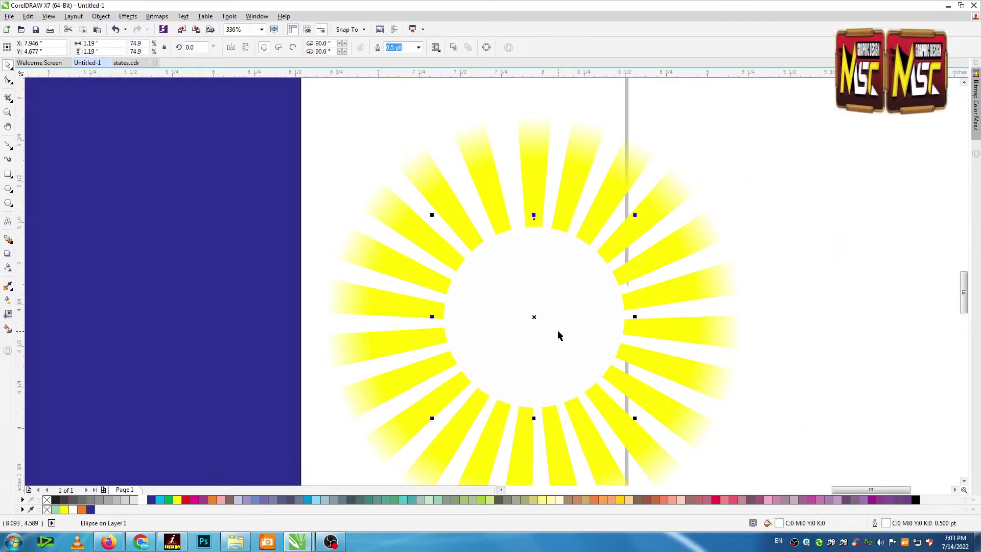
{"action": "left_click", "coordinate": [476, 214]}
{"action": "left_click", "coordinate": [517, 341]}
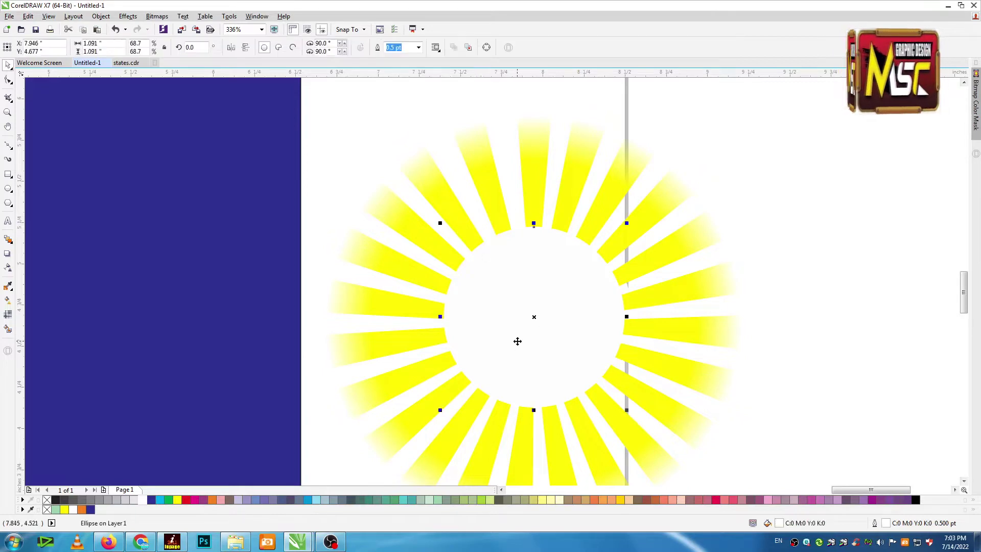
{"action": "left_click", "coordinate": [221, 500]}
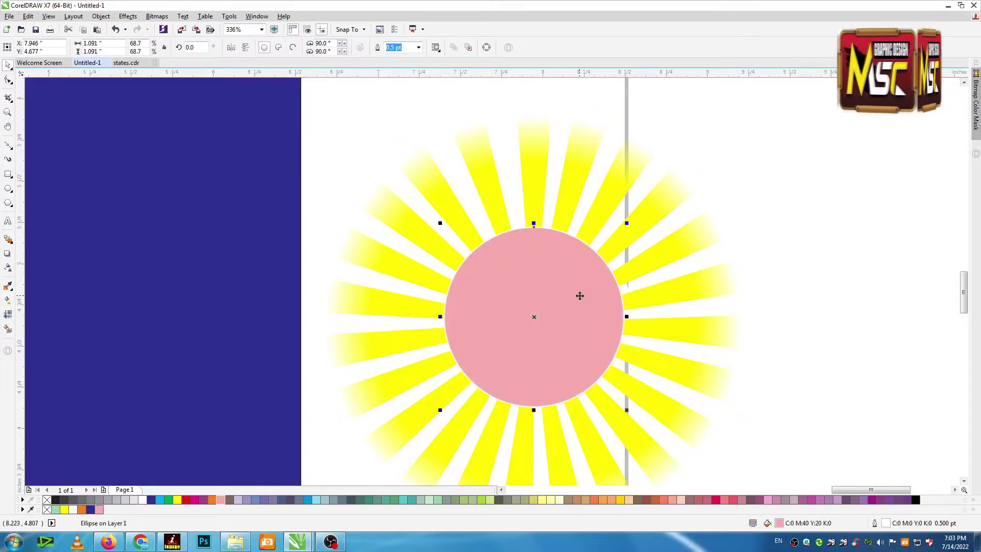
{"action": "scroll", "coordinate": [580, 295], "scroll_direction": "down", "scroll_amount": 3}
{"action": "key", "text": "ctrl+z"}
Step: Try grouping the sunburst rays with the central circle, and undo the last two changes
{"action": "key", "text": "z"}
{"action": "left_click_drag", "start_coordinate": [667, 203], "coordinate": [339, 427]}
{"action": "key", "text": "space"}
{"action": "left_click", "coordinate": [734, 181]}
{"action": "left_click_drag", "start_coordinate": [765, 142], "coordinate": [509, 364]}
{"action": "left_click_drag", "start_coordinate": [599, 253], "coordinate": [461, 322]}
{"action": "key", "text": "ctrl+g"}
{"action": "key", "text": "ctrl+z"}
{"action": "key", "text": "ctrl+z"}
Step: Enlarge the sunburst with its white circle and place it in the lower right area of the blue square
{"action": "left_click_drag", "start_coordinate": [360, 235], "coordinate": [311, 186]}
{"action": "mouse_move", "coordinate": [449, 287]}
{"action": "left_mouse_down"}
{"action": "mouse_move", "coordinate": [469, 297]}
{"action": "mouse_move", "coordinate": [455, 286]}
{"action": "left_mouse_up"}
{"action": "key", "text": "Escape"}
{"action": "left_click", "coordinate": [447, 291]}
{"action": "left_click", "coordinate": [288, 435]}
{"action": "key", "text": "F4"}
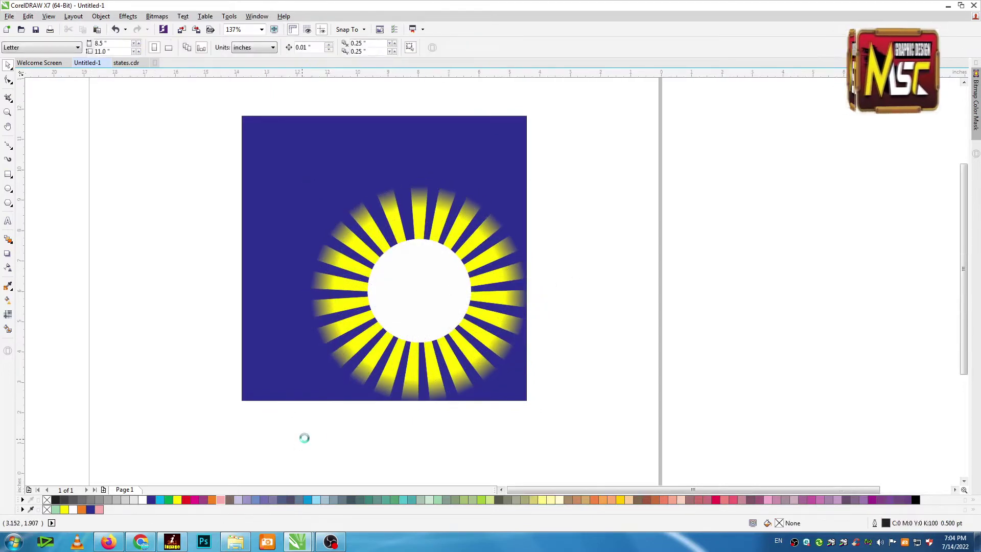
Step: Bring the Debonairs Pizza logo to the front, scale it down and place it in the blue square's upper left corner
{"action": "left_click", "coordinate": [230, 319]}
{"action": "left_click_drag", "start_coordinate": [115, 199], "coordinate": [766, 279]}
{"action": "left_click_drag", "start_coordinate": [673, 347], "coordinate": [890, 213]}
{"action": "key", "text": "shift+Page_Up"}
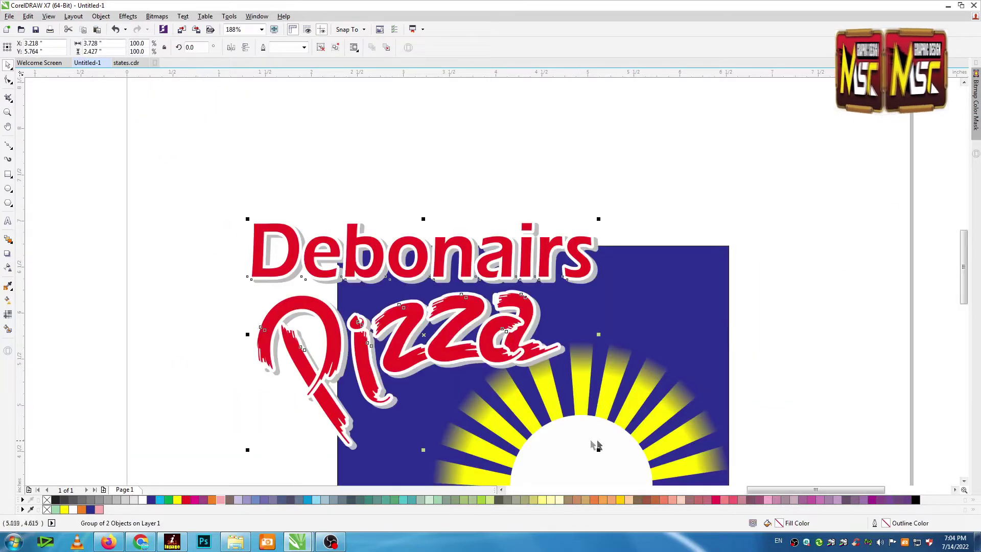
{"action": "left_click_drag", "start_coordinate": [599, 450], "coordinate": [471, 364]}
{"action": "left_click_drag", "start_coordinate": [428, 252], "coordinate": [524, 279]}
{"action": "left_click_drag", "start_coordinate": [570, 245], "coordinate": [534, 261]}
Step: Place the "Only 1550 Rs." text in the blue square's upper right area, beside the logo
{"action": "key", "text": "F3"}
{"action": "left_click", "coordinate": [451, 309]}
{"action": "left_click_drag", "start_coordinate": [70, 113], "coordinate": [65, 105]}
{"action": "left_click_drag", "start_coordinate": [150, 150], "coordinate": [593, 288]}
{"action": "scroll", "coordinate": [633, 317], "scroll_direction": "up", "scroll_amount": 3}
{"action": "left_click_drag", "start_coordinate": [644, 219], "coordinate": [573, 234]}
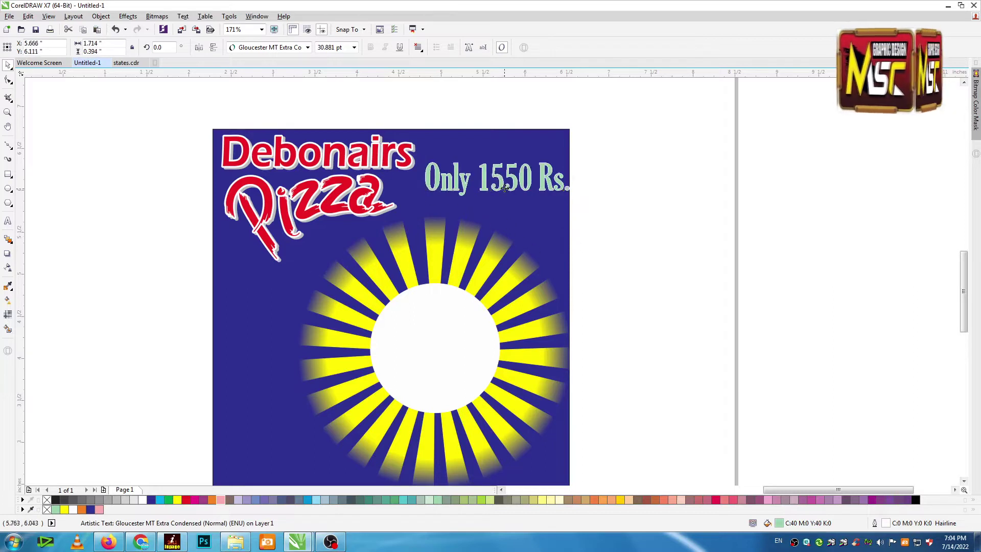
{"action": "left_click_drag", "start_coordinate": [505, 187], "coordinate": [498, 199]}
Step: Enlarge the sunburst's white circle to about 1.94 in across and fill the "Only 1550 Rs." text with white
{"action": "left_click", "coordinate": [488, 305]}
{"action": "mouse_move", "coordinate": [504, 279]}
{"action": "left_mouse_down"}
{"action": "mouse_move", "coordinate": [528, 253]}
{"action": "mouse_move", "coordinate": [517, 266]}
{"action": "left_mouse_up"}
{"action": "left_click", "coordinate": [516, 192]}
{"action": "left_click", "coordinate": [140, 499]}
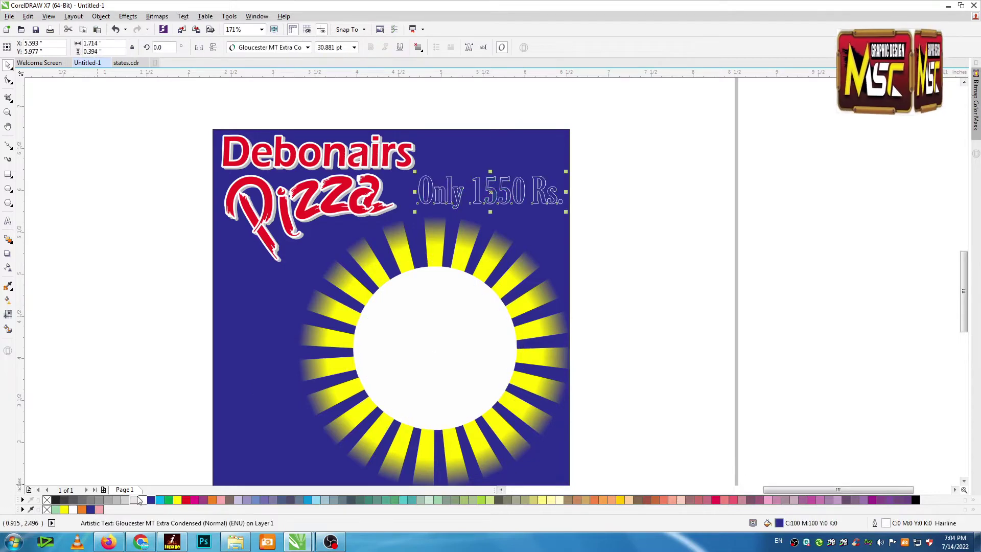
{"action": "left_click", "coordinate": [144, 500]}
{"action": "left_click", "coordinate": [139, 456]}
Step: Move the pizza, fried chicken and cola bottle images next to the blue square
{"action": "scroll", "coordinate": [350, 346], "scroll_direction": "down", "scroll_amount": 4}
{"action": "key", "text": "z"}
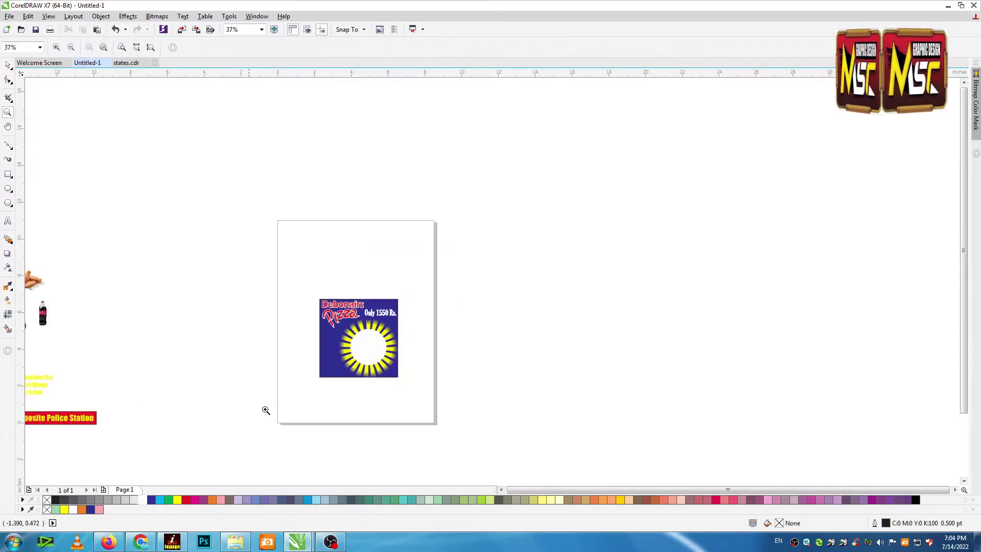
{"action": "left_click_drag", "start_coordinate": [428, 214], "coordinate": [16, 456]}
{"action": "left_click_drag", "start_coordinate": [301, 129], "coordinate": [129, 301]}
{"action": "left_click_drag", "start_coordinate": [196, 255], "coordinate": [612, 355]}
{"action": "key", "text": "F2"}
{"action": "left_click_drag", "start_coordinate": [539, 384], "coordinate": [939, 197]}
Step: PowerClip both pizza images inside the sunburst's white circle
{"action": "left_click", "coordinate": [401, 379]}
{"action": "left_click", "coordinate": [256, 435]}
{"action": "right_click", "coordinate": [262, 426]}
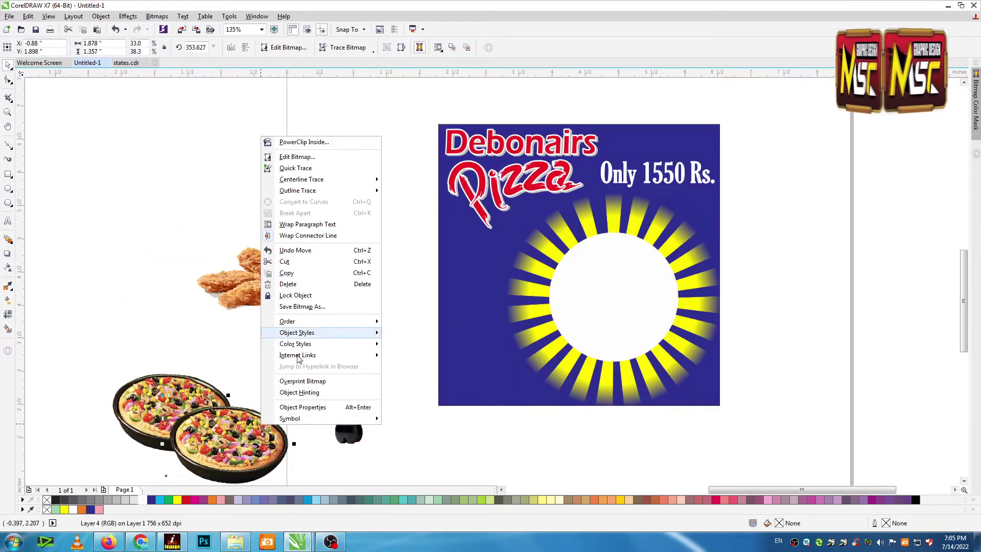
{"action": "left_click", "coordinate": [170, 390]}
{"action": "left_click", "coordinate": [237, 425], "text": "shift"}
{"action": "right_click", "coordinate": [237, 426]}
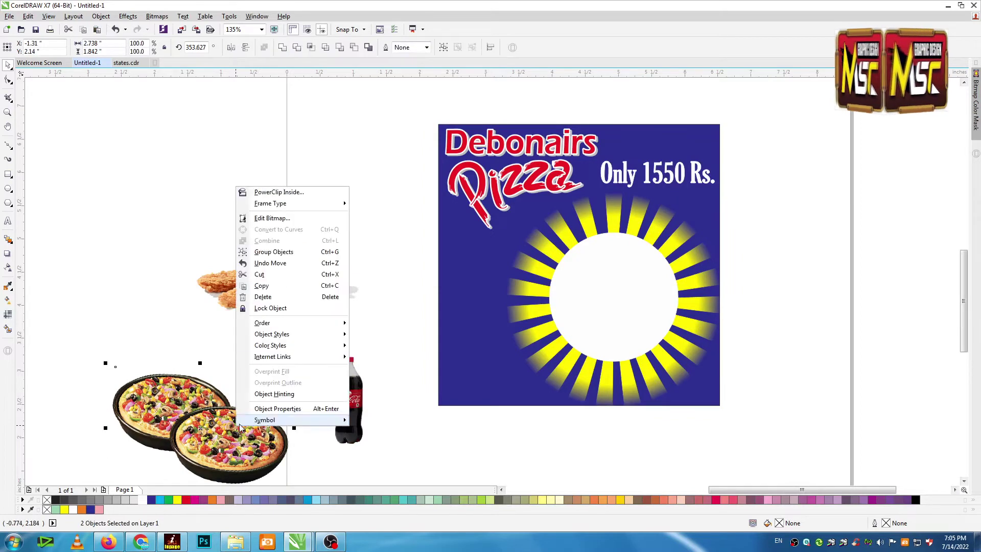
{"action": "left_click", "coordinate": [268, 193]}
{"action": "left_click", "coordinate": [593, 333]}
Step: PowerClip the fried chicken image and the cola bottle image inside the same white circle
{"action": "right_click", "coordinate": [277, 300]}
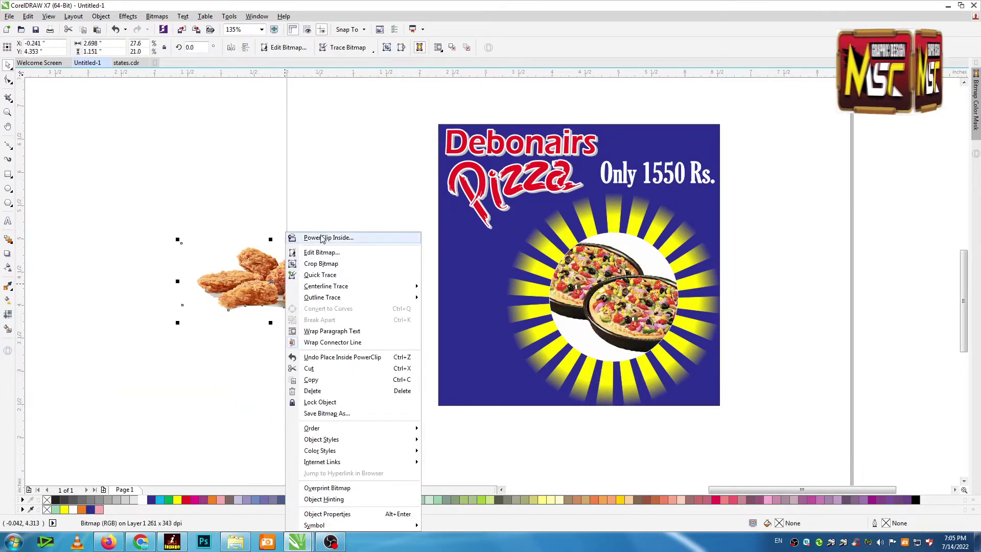
{"action": "left_click", "coordinate": [329, 234]}
{"action": "left_click", "coordinate": [608, 312]}
{"action": "right_click", "coordinate": [352, 418]}
{"action": "left_click", "coordinate": [396, 125]}
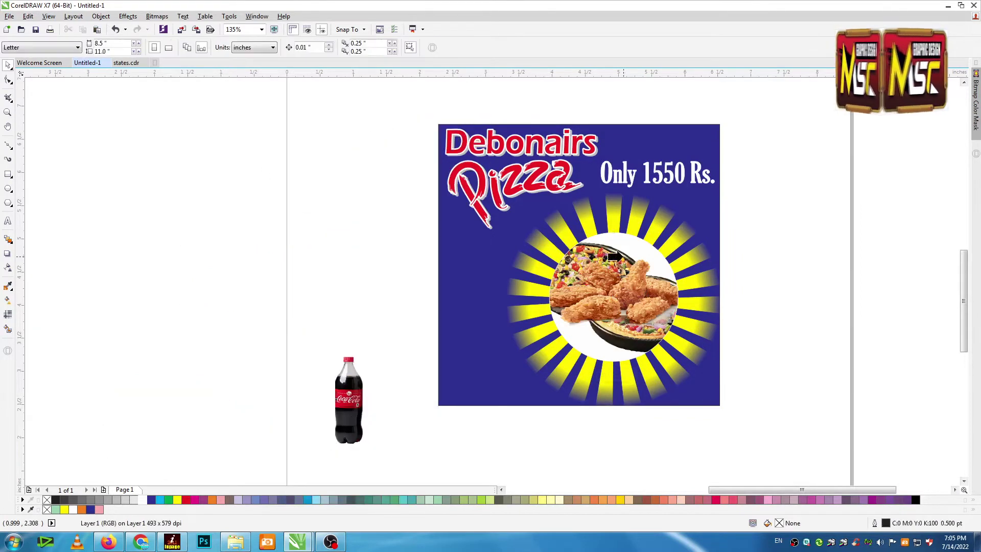
{"action": "left_click", "coordinate": [613, 301]}
Step: Open the circle's PowerClip contents for editing and shrink the cola bottle and the fried chicken
{"action": "scroll", "coordinate": [762, 388], "scroll_direction": "up", "scroll_amount": 2}
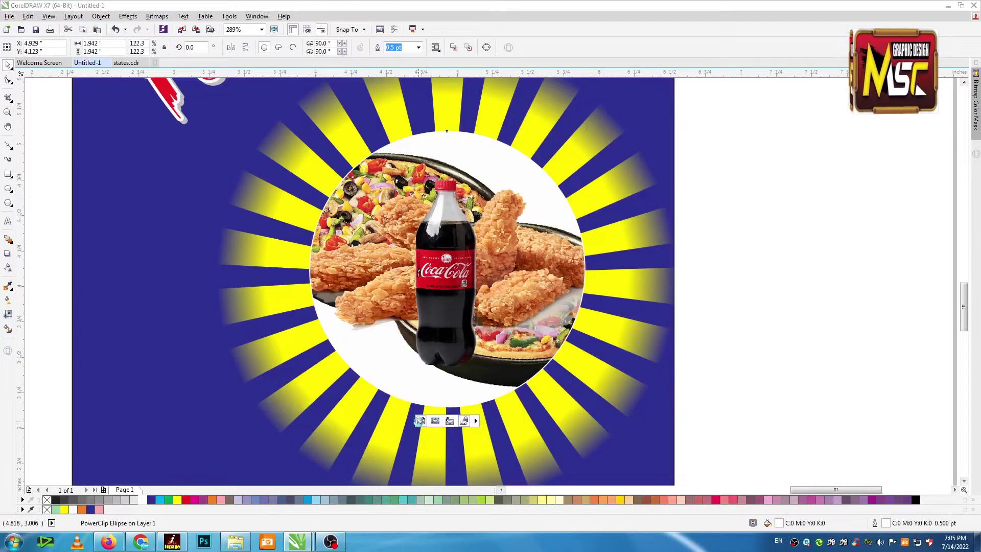
{"action": "left_click", "coordinate": [420, 421]}
{"action": "left_click_drag", "start_coordinate": [482, 168], "coordinate": [441, 286]}
{"action": "left_click", "coordinate": [506, 231]}
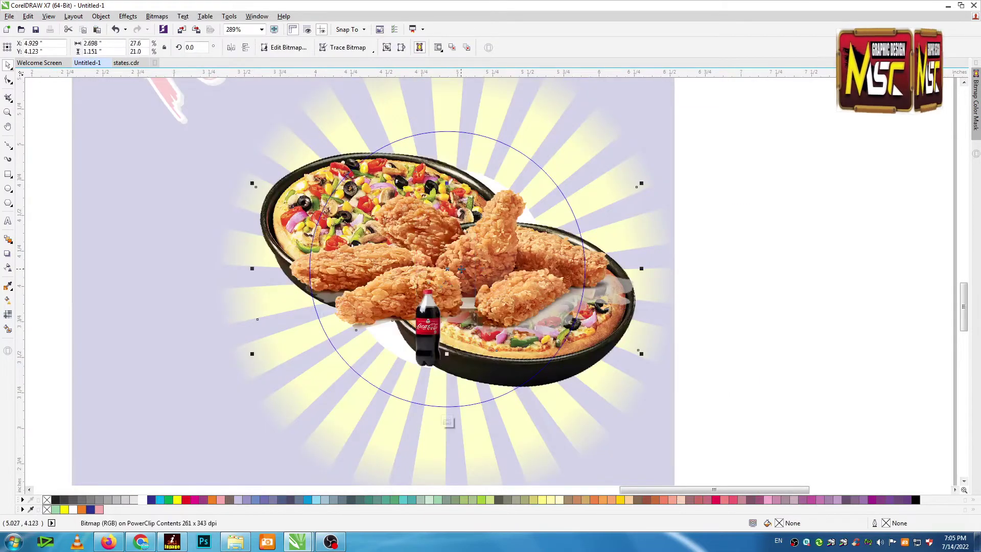
{"action": "left_click_drag", "start_coordinate": [641, 183], "coordinate": [408, 282]}
Step: Scale both pizzas down together to about 1.44 in wide and move them to the upper right part of the circle
{"action": "left_click", "coordinate": [522, 274]}
{"action": "left_click", "coordinate": [452, 195], "text": "shift"}
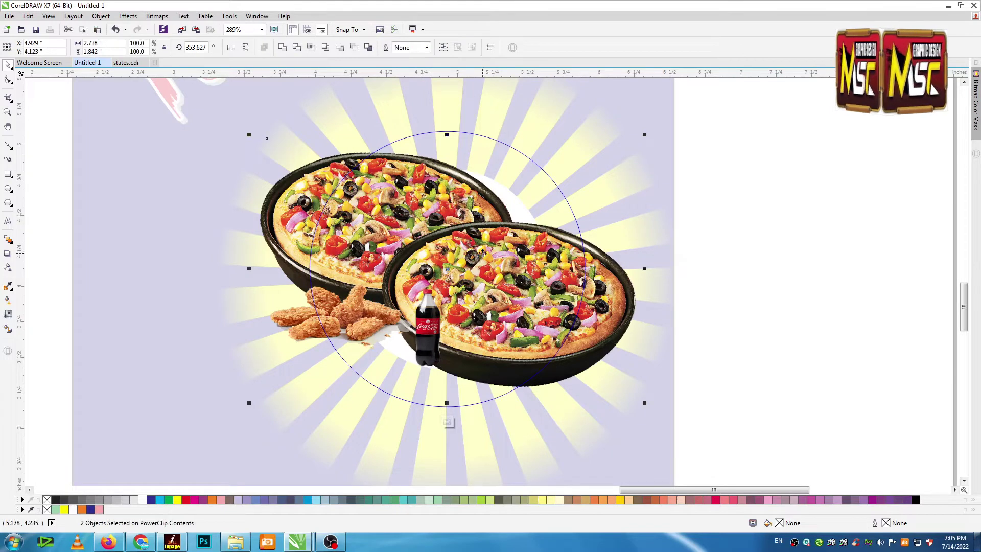
{"action": "left_click_drag", "start_coordinate": [645, 134], "coordinate": [415, 289]}
{"action": "left_click_drag", "start_coordinate": [360, 361], "coordinate": [486, 221]}
{"action": "left_click_drag", "start_coordinate": [542, 265], "coordinate": [569, 280]}
Step: Place the chicken and a slightly enlarged cola bottle below the pizzas inside the circle, and finish editing the PowerClip
{"action": "left_click", "coordinate": [429, 326]}
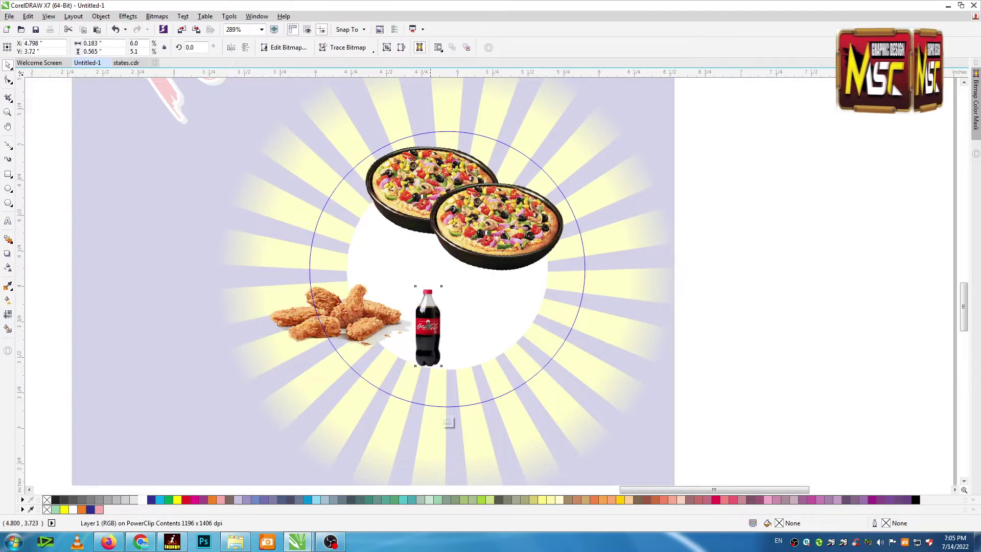
{"action": "left_click_drag", "start_coordinate": [428, 326], "coordinate": [534, 320]}
{"action": "left_click_drag", "start_coordinate": [338, 316], "coordinate": [408, 286]}
{"action": "left_click_drag", "start_coordinate": [483, 337], "coordinate": [503, 329]}
{"action": "left_click", "coordinate": [535, 327]}
{"action": "left_click", "coordinate": [752, 262], "text": "ctrl"}
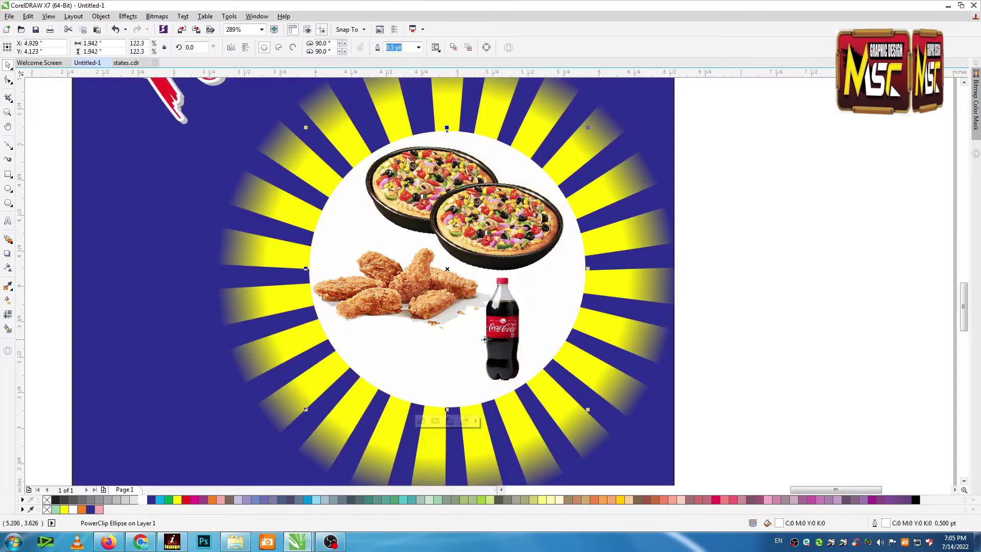
Step: Reopen the circle's PowerClip contents and move the chicken and cola bottle together aside to the left
{"action": "left_click", "coordinate": [503, 327], "text": "ctrl"}
{"action": "left_click", "coordinate": [429, 290]}
{"action": "left_click", "coordinate": [500, 313], "text": "shift"}
{"action": "left_click_drag", "start_coordinate": [500, 313], "coordinate": [281, 307]}
Step: Move both pizzas to the middle of the circle and enlarge them to about 1.86 in wide
{"action": "left_click", "coordinate": [441, 280]}
{"action": "left_click_drag", "start_coordinate": [441, 280], "coordinate": [405, 370]}
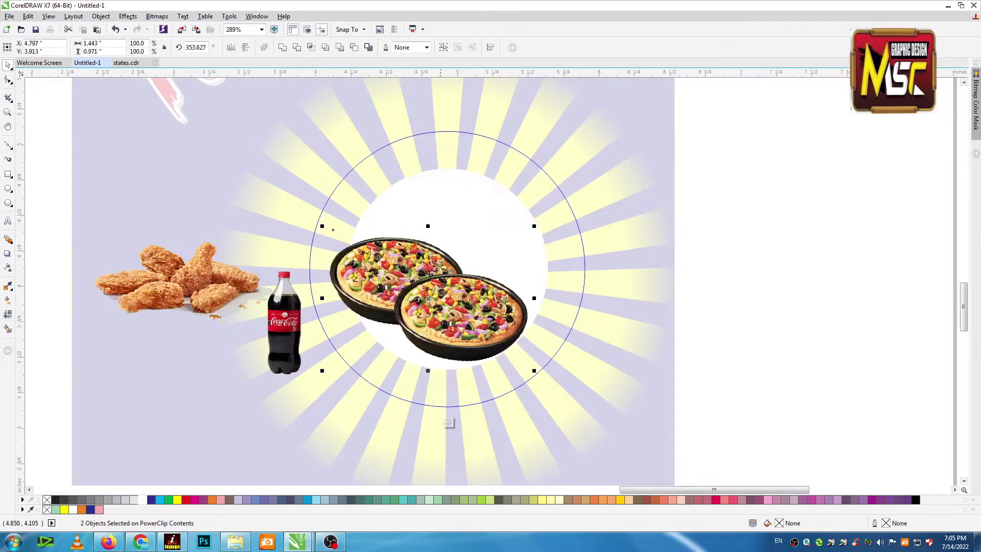
{"action": "left_click_drag", "start_coordinate": [534, 227], "coordinate": [588, 181]}
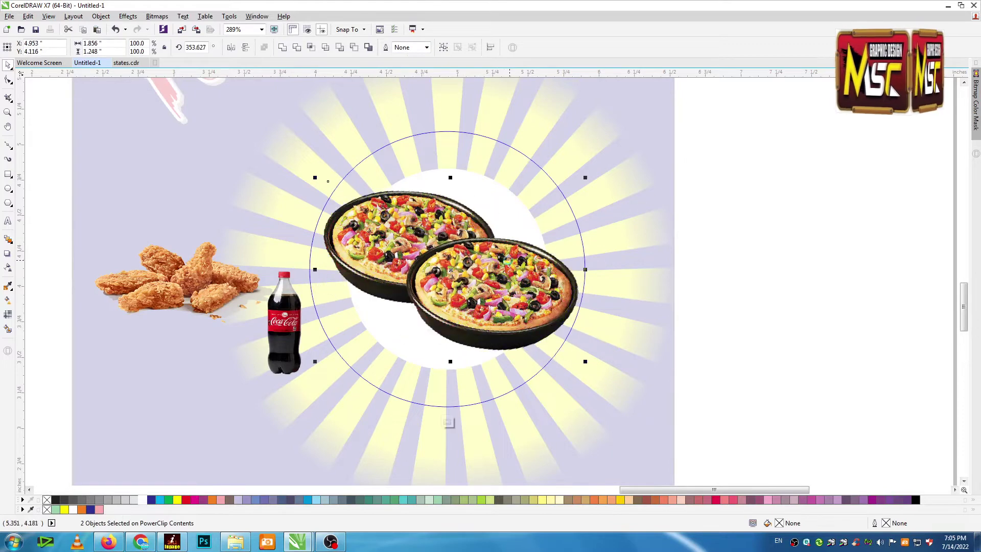
Step: Arrange the chicken above the pizzas and the cola bottle at their lower left within the circle, and finish editing the PowerClip
{"action": "left_click", "coordinate": [181, 284]}
{"action": "left_click_drag", "start_coordinate": [181, 284], "coordinate": [480, 199]}
{"action": "left_click", "coordinate": [453, 255]}
{"action": "left_click", "coordinate": [409, 249], "text": "shift"}
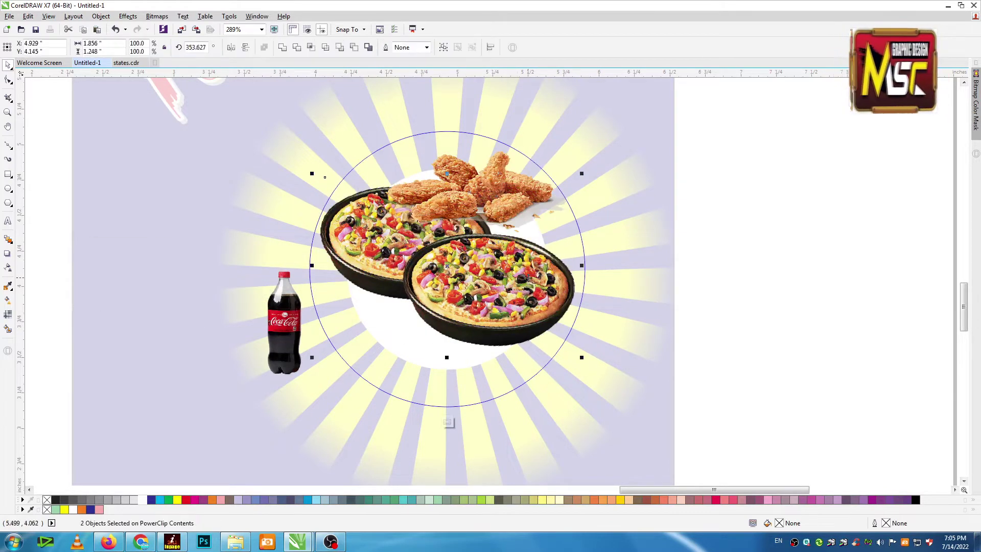
{"action": "key", "text": "Down"}
{"action": "left_click_drag", "start_coordinate": [305, 328], "coordinate": [412, 336]}
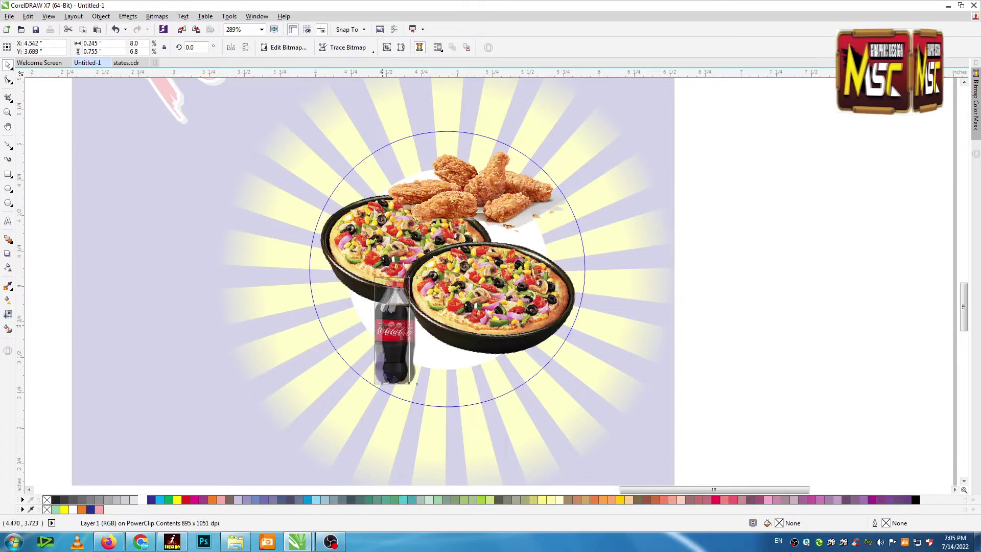
{"action": "left_click", "coordinate": [688, 291], "text": "ctrl"}
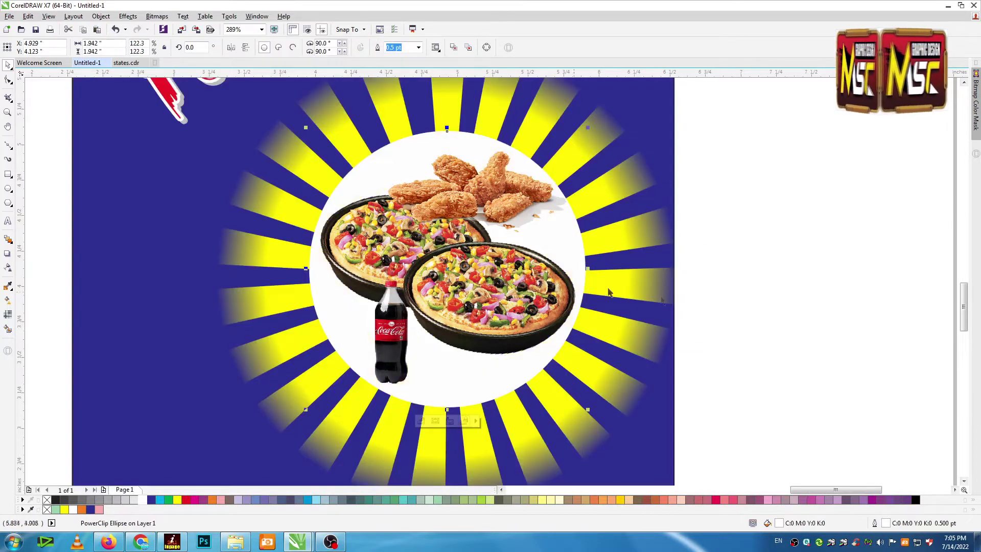
Step: Set the food circle's outline to light cyan (C:40 M:0 Y:0 K:0)
{"action": "right_click", "coordinate": [317, 499]}
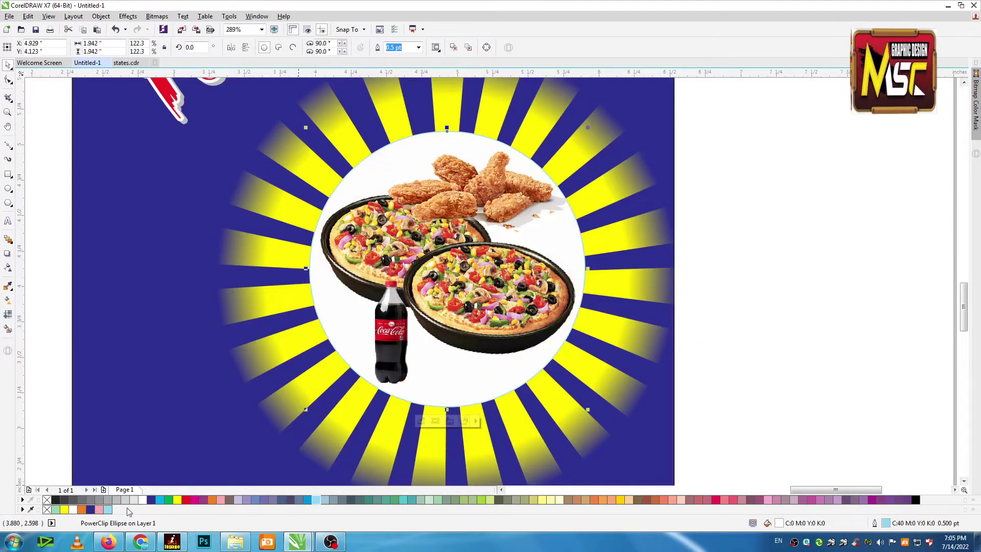
Step: Set the food circle's outline to orange, 5 pt wide, with rounded corners
{"action": "right_click", "coordinate": [81, 510]}
{"action": "key", "text": "F12"}
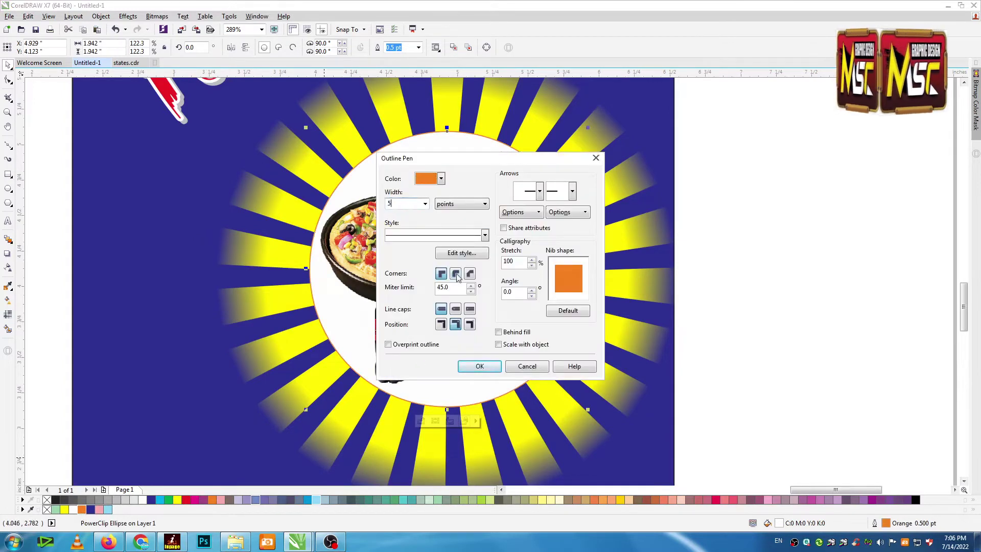
{"action": "left_click", "coordinate": [479, 366]}
{"action": "left_click", "coordinate": [745, 317]}
Step: Group the sunburst with the food circle and shrink the group to about 2.73 in wide in the poster's lower right
{"action": "scroll", "coordinate": [664, 240], "scroll_direction": "down", "scroll_amount": 4}
{"action": "left_click_drag", "start_coordinate": [520, 385], "coordinate": [520, 385]}
{"action": "left_click_drag", "start_coordinate": [476, 405], "coordinate": [707, 230]}
{"action": "key", "text": "ctrl+g"}
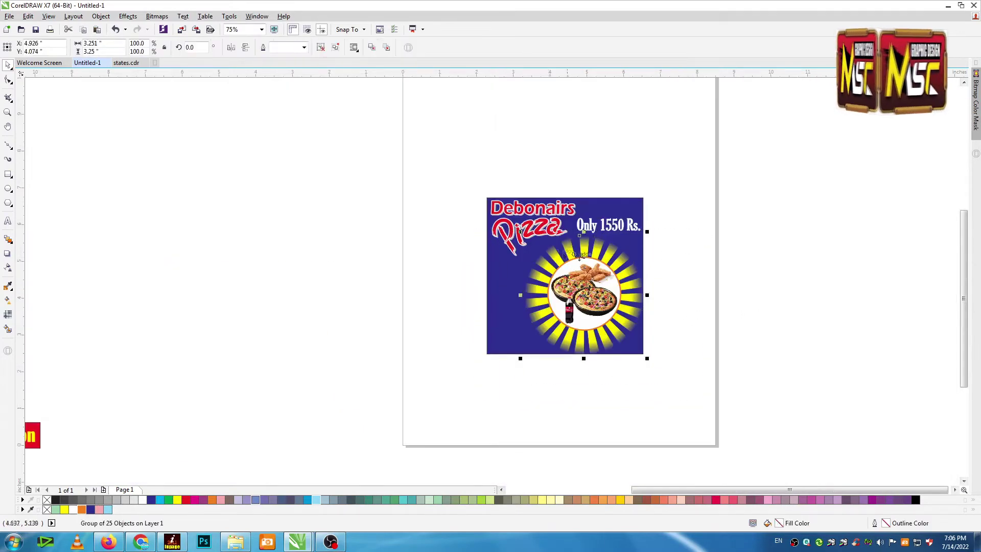
{"action": "left_click_drag", "start_coordinate": [520, 232], "coordinate": [539, 250]}
{"action": "left_click_drag", "start_coordinate": [607, 307], "coordinate": [607, 303]}
{"action": "left_click", "coordinate": [585, 368]}
Step: Move the contact, offer and address texts together over to the poster and bring them to the front
{"action": "scroll", "coordinate": [584, 368], "scroll_direction": "down", "scroll_amount": 2}
{"action": "scroll", "coordinate": [488, 378], "scroll_direction": "up", "scroll_amount": 2}
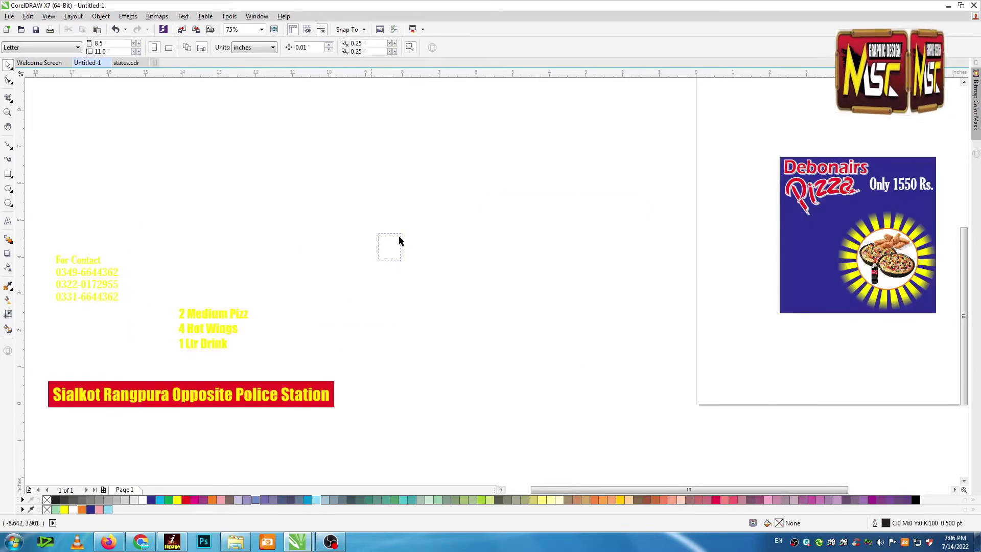
{"action": "left_click_drag", "start_coordinate": [401, 234], "coordinate": [29, 438]}
{"action": "left_click_drag", "start_coordinate": [250, 329], "coordinate": [855, 313]}
{"action": "key", "text": "F4"}
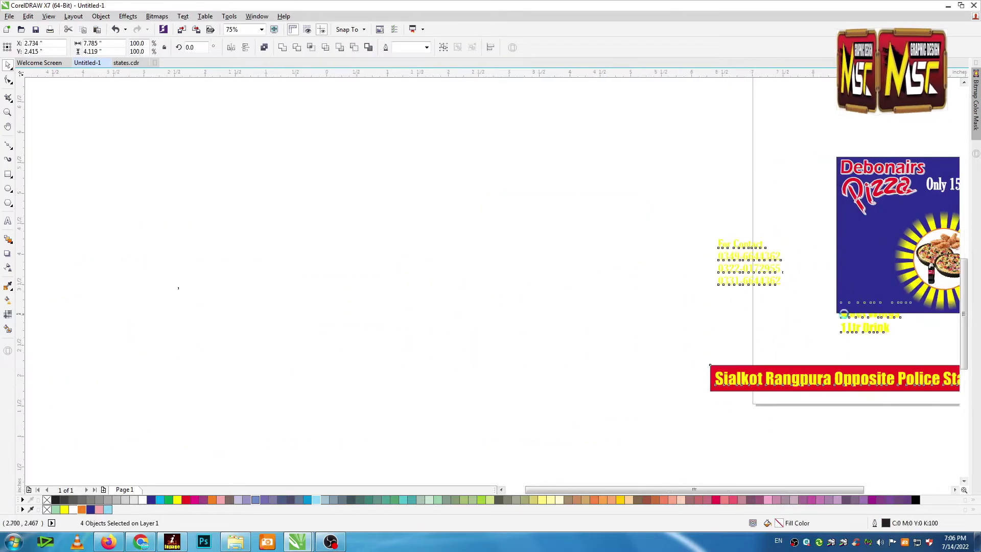
{"action": "key", "text": "shift+Page_Up"}
Step: Place the offer text on the poster below the logo, beside the sunburst
{"action": "left_click", "coordinate": [526, 388]}
{"action": "left_click_drag", "start_coordinate": [219, 341], "coordinate": [410, 210]}
{"action": "left_click", "coordinate": [570, 325]}
{"action": "left_click_drag", "start_coordinate": [570, 326], "coordinate": [576, 207]}
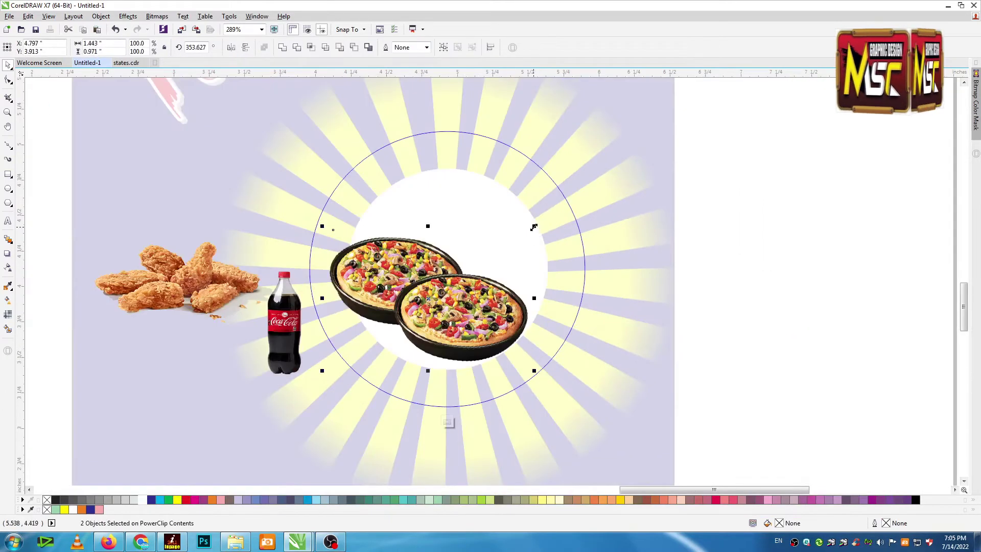
Step: Enlarge both pizzas to about 1.86 in wide and centre them in the circle
{"action": "left_click_drag", "start_coordinate": [534, 227], "coordinate": [591, 177]}
{"action": "left_click_drag", "start_coordinate": [542, 276], "coordinate": [501, 256]}
{"action": "left_click_drag", "start_coordinate": [468, 289], "coordinate": [457, 298]}
Step: Arrange the chicken above the pizzas and the cola bottle at their lower left within the circle, and finish editing the PowerClip
{"action": "left_click", "coordinate": [212, 281]}
{"action": "left_click_drag", "start_coordinate": [212, 285], "coordinate": [481, 199]}
{"action": "left_click", "coordinate": [376, 242]}
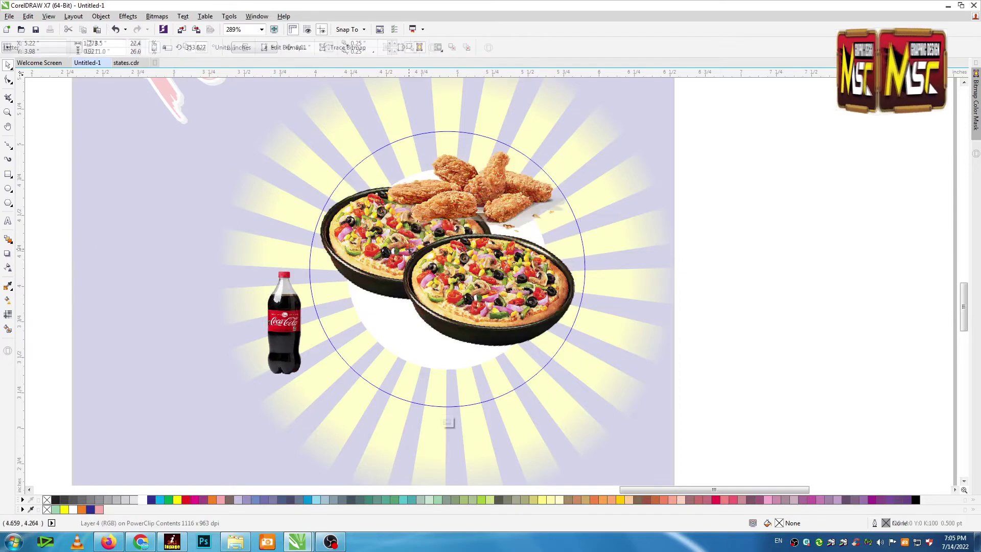
{"action": "left_click", "coordinate": [535, 296], "text": "shift"}
{"action": "left_click_drag", "start_coordinate": [527, 280], "coordinate": [528, 288]}
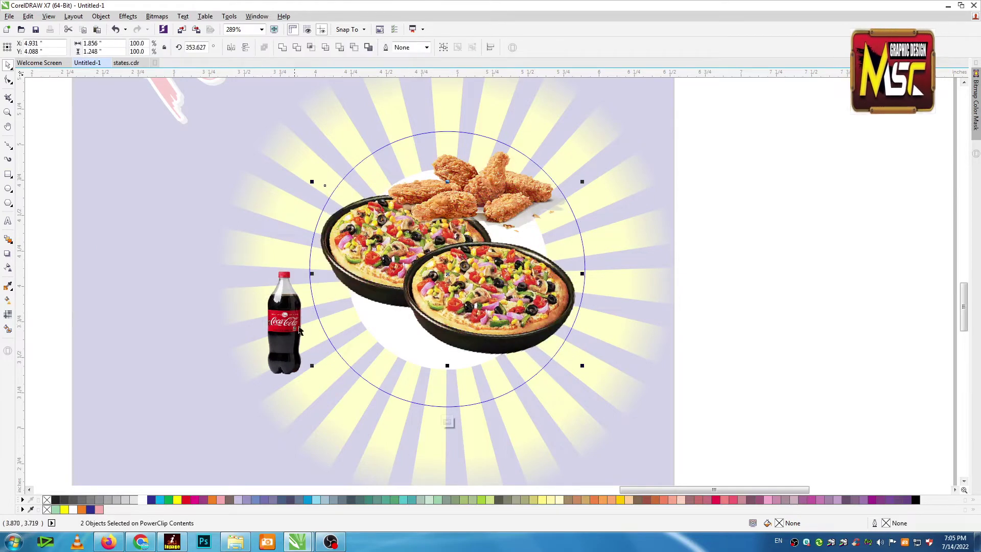
{"action": "left_click_drag", "start_coordinate": [300, 331], "coordinate": [385, 319]}
{"action": "left_click", "coordinate": [685, 292], "text": "ctrl"}
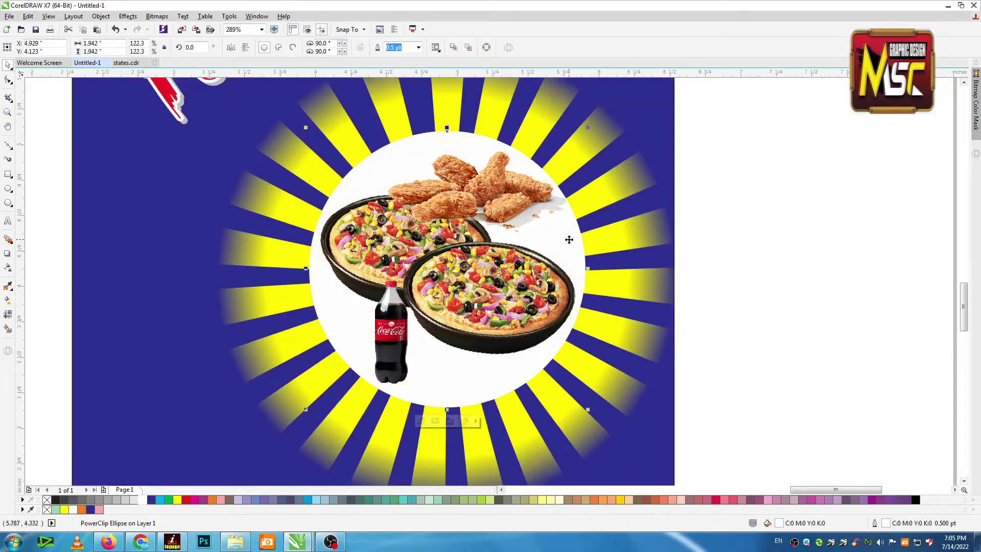
Step: Give the food circle an orange outline 5 pt wide with rounded corners
{"action": "right_click", "coordinate": [317, 500]}
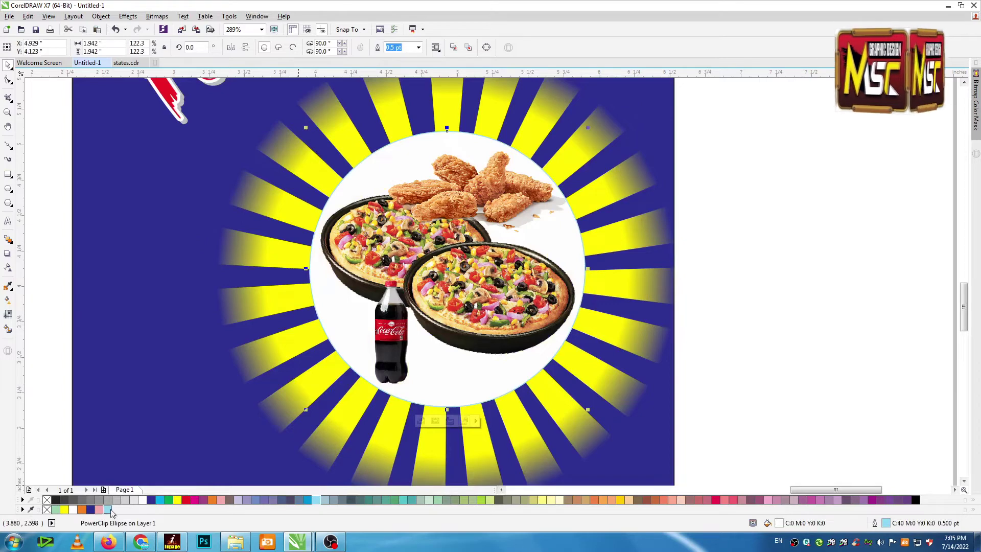
{"action": "right_click", "coordinate": [82, 510]}
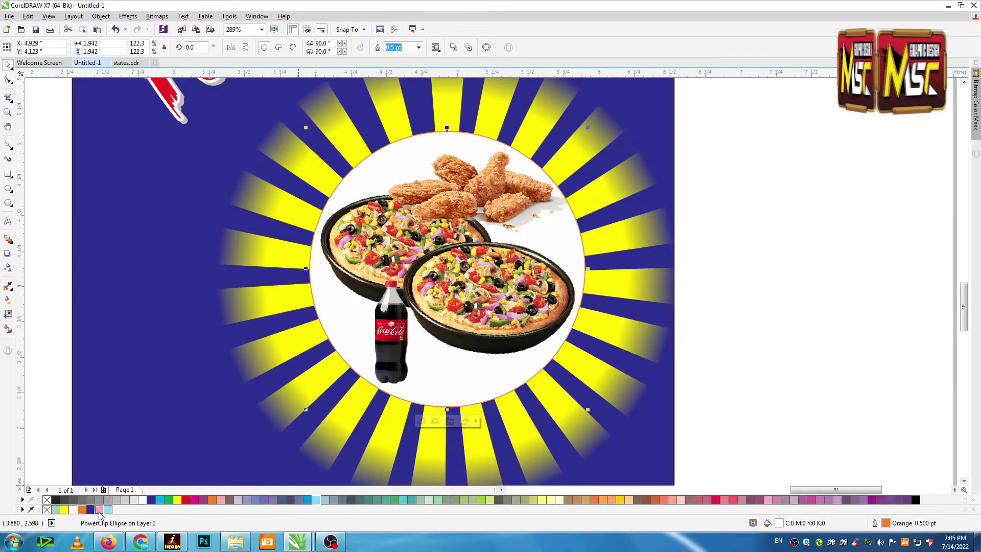
{"action": "key", "text": "F12"}
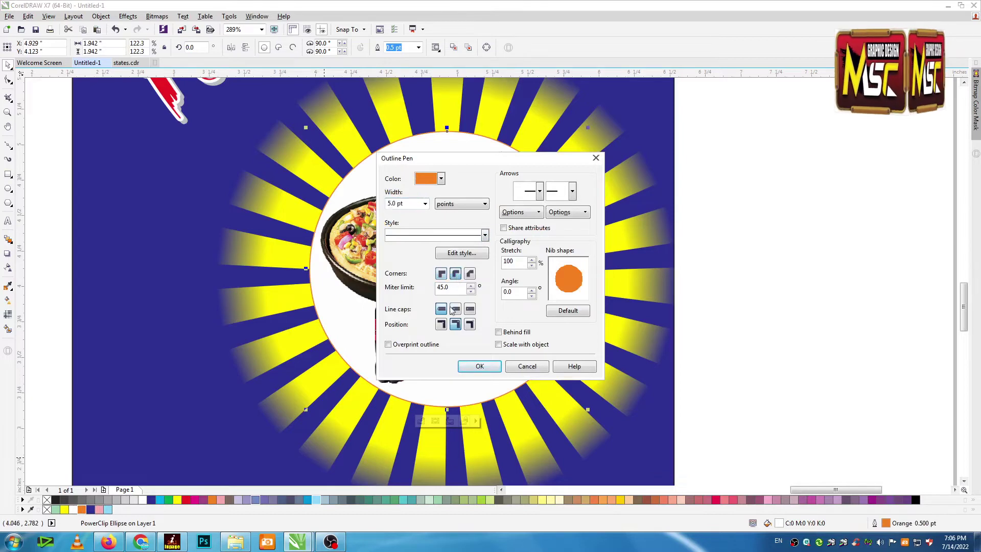
{"action": "left_click", "coordinate": [481, 367]}
{"action": "left_click", "coordinate": [761, 315]}
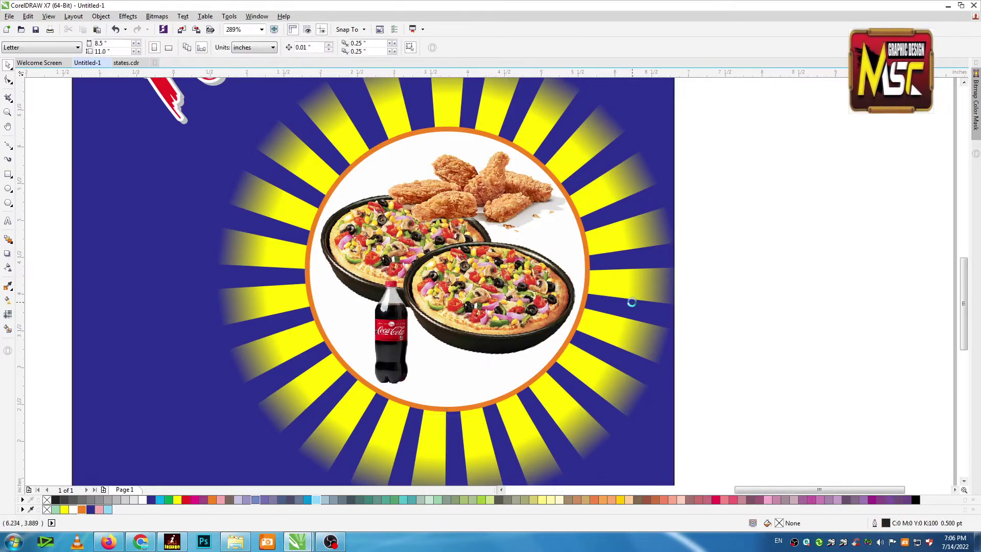
Step: Group the sunburst and food circle, then scale the group down to about 2.73 in wide toward the poster's lower-right corner
{"action": "scroll", "coordinate": [681, 312], "scroll_direction": "down", "scroll_amount": 4}
{"action": "left_click_drag", "start_coordinate": [672, 238], "coordinate": [490, 405]}
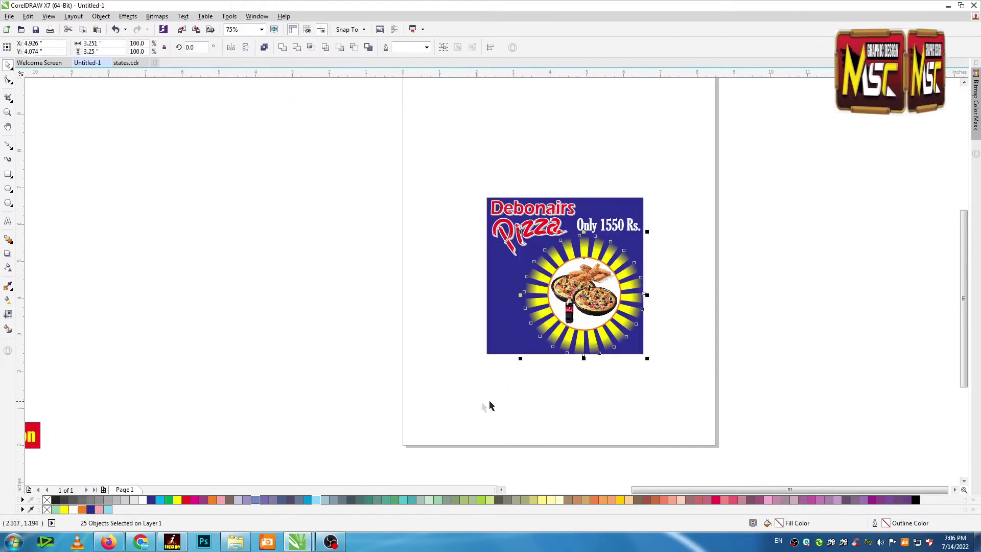
{"action": "left_click_drag", "start_coordinate": [688, 256], "coordinate": [699, 237]}
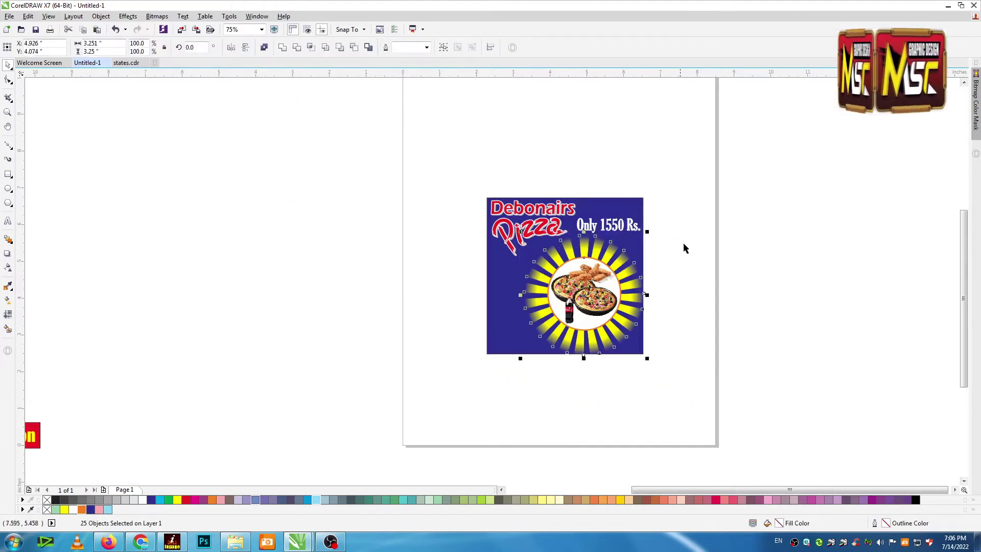
{"action": "key", "text": "ctrl+g"}
{"action": "left_click_drag", "start_coordinate": [520, 232], "coordinate": [540, 252]}
{"action": "left_click_drag", "start_coordinate": [608, 304], "coordinate": [607, 301]}
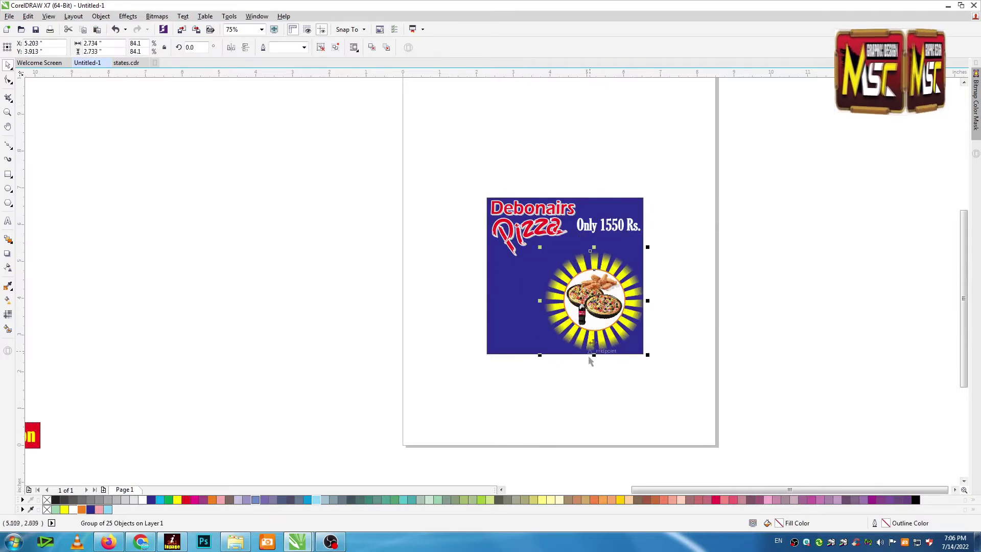
Step: Move the contact text, offer text and address banner together from beside the page over to the poster
{"action": "left_click", "coordinate": [284, 405]}
{"action": "left_click_drag", "start_coordinate": [283, 407], "coordinate": [576, 366]}
{"action": "left_click_drag", "start_coordinate": [348, 221], "coordinate": [141, 375]}
{"action": "left_click_drag", "start_coordinate": [401, 233], "coordinate": [87, 452]}
{"action": "left_click_drag", "start_coordinate": [257, 329], "coordinate": [862, 312]}
{"action": "scroll", "coordinate": [834, 327], "scroll_direction": "up", "scroll_amount": 2}
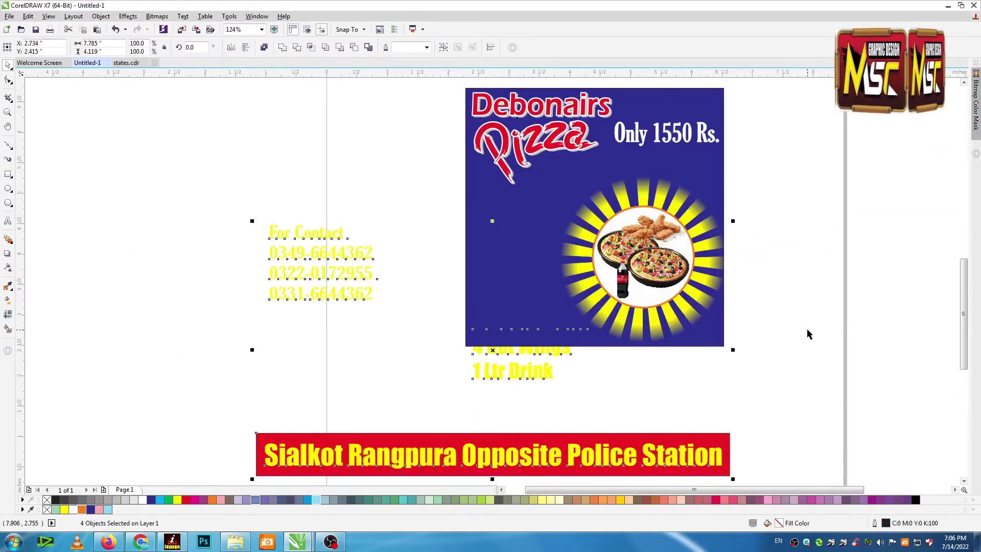
Step: Shrink the offer text and place it below the logo, with the contact text beneath it reduced to about 16 pt
{"action": "left_click", "coordinate": [317, 350]}
{"action": "left_click_drag", "start_coordinate": [219, 342], "coordinate": [434, 217]}
{"action": "left_click_drag", "start_coordinate": [402, 403], "coordinate": [601, 288]}
{"action": "left_click_drag", "start_coordinate": [573, 326], "coordinate": [575, 206]}
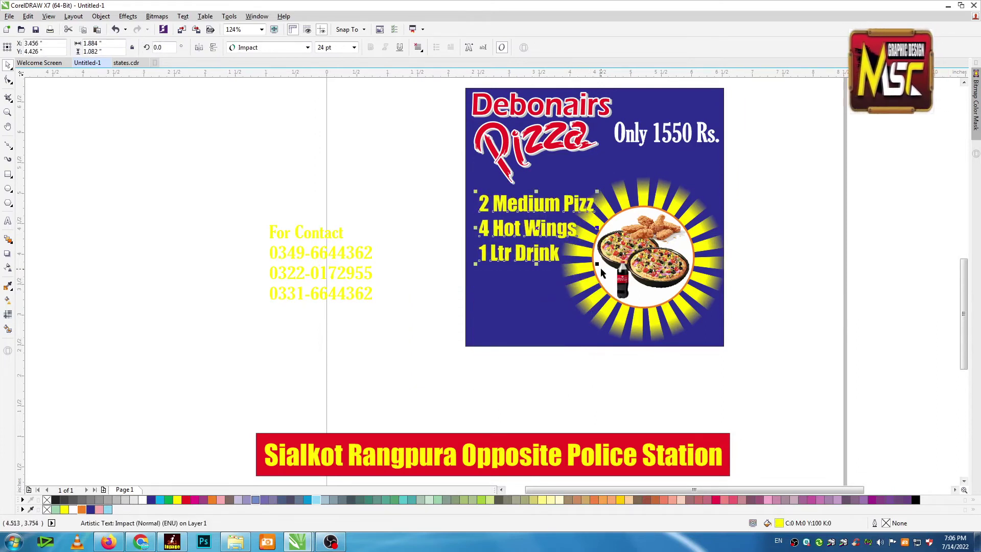
{"action": "left_click_drag", "start_coordinate": [597, 264], "coordinate": [564, 246]}
{"action": "left_click_drag", "start_coordinate": [377, 221], "coordinate": [339, 247]}
{"action": "left_click_drag", "start_coordinate": [290, 270], "coordinate": [506, 279]}
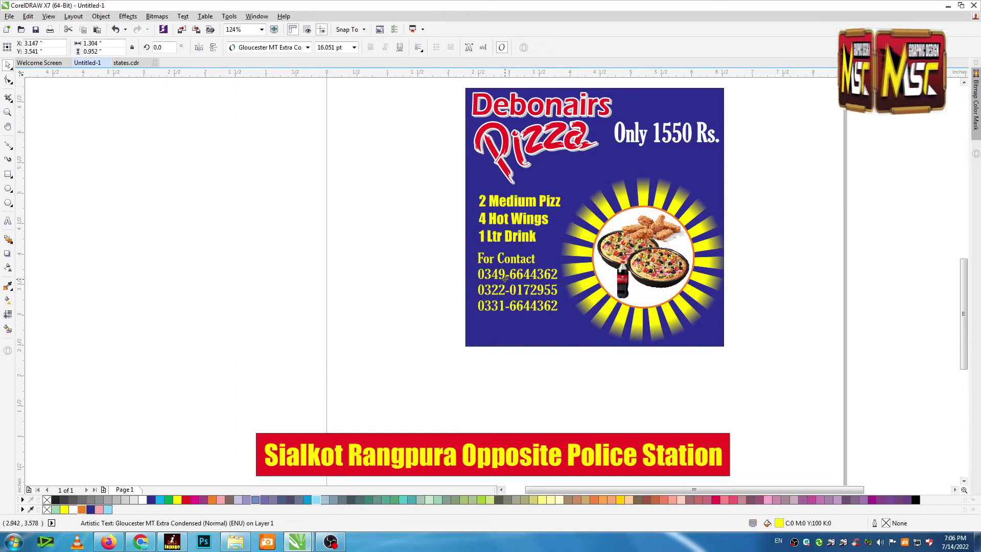
Step: Extend the poster background downward to about 4.62 in tall and fit the address banner, about 4.2 in wide, along its lower edge
{"action": "left_click", "coordinate": [704, 345]}
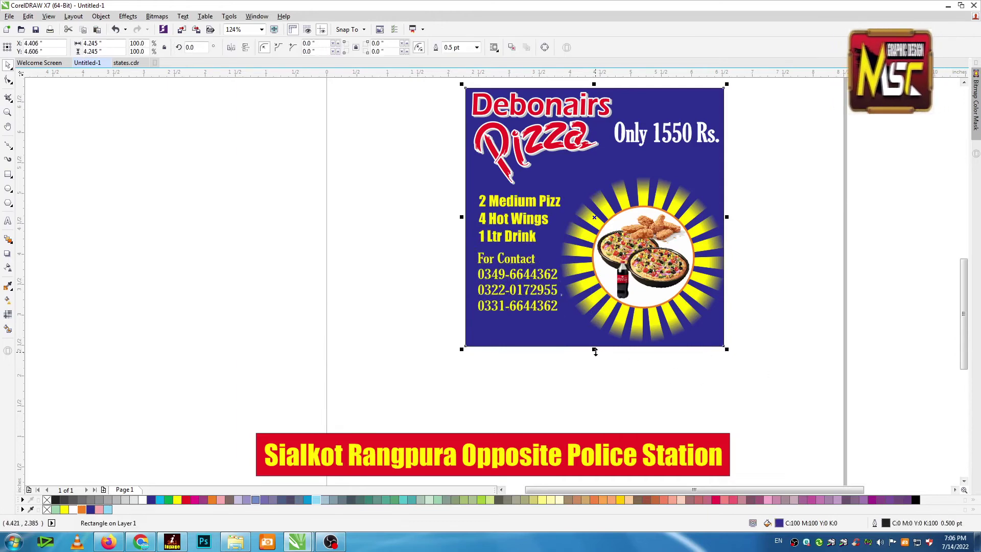
{"action": "left_click_drag", "start_coordinate": [766, 387], "coordinate": [177, 497]}
{"action": "left_click_drag", "start_coordinate": [363, 404], "coordinate": [359, 310]}
{"action": "left_click_drag", "start_coordinate": [245, 327], "coordinate": [466, 366]}
{"action": "scroll", "coordinate": [486, 374], "scroll_direction": "up", "scroll_amount": 2}
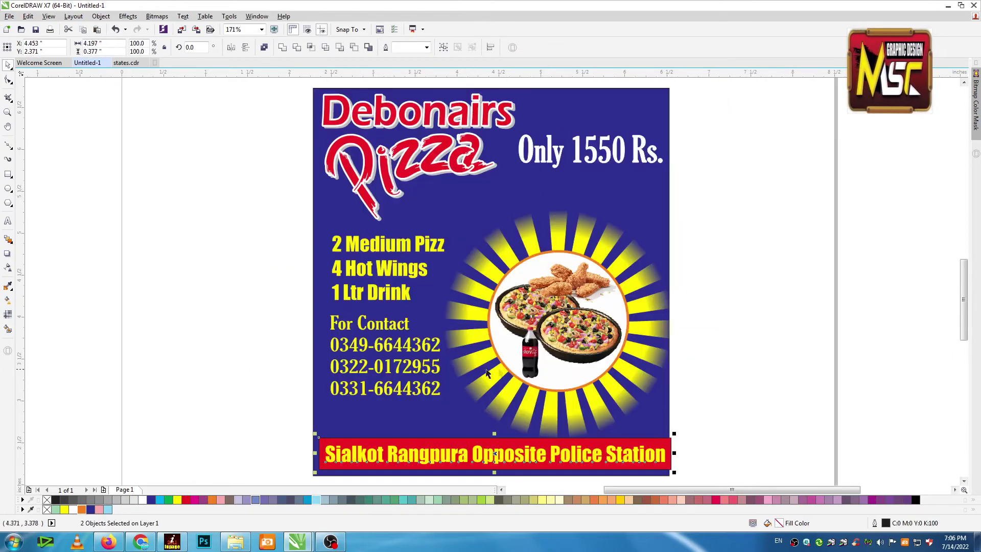
Step: Group the address banner with its text and align it to the horizontal centre and bottom of the poster background
{"action": "left_click", "coordinate": [521, 377]}
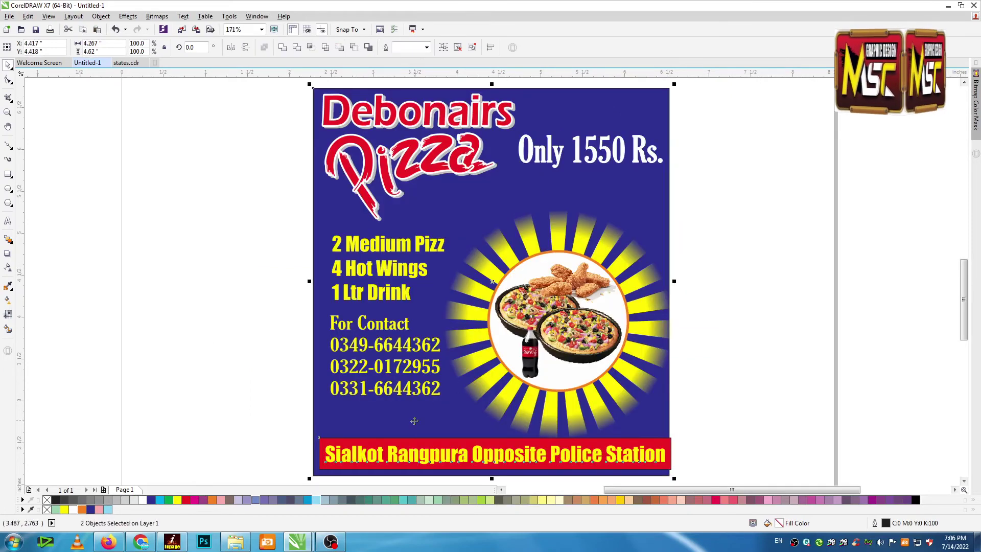
{"action": "key", "text": "c"}
{"action": "key", "text": "b"}
Step: Enlarge the address banner slightly to span the poster's width and select it together with the background
{"action": "left_click_drag", "start_coordinate": [714, 412], "coordinate": [293, 484]}
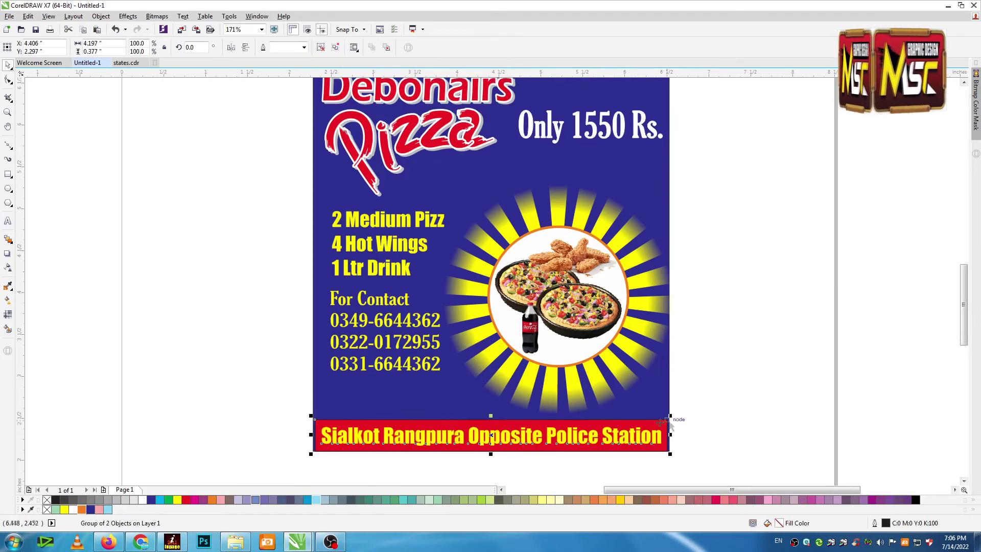
{"action": "left_click_drag", "start_coordinate": [670, 416], "coordinate": [675, 413]}
{"action": "left_click", "coordinate": [662, 402], "text": "shift"}
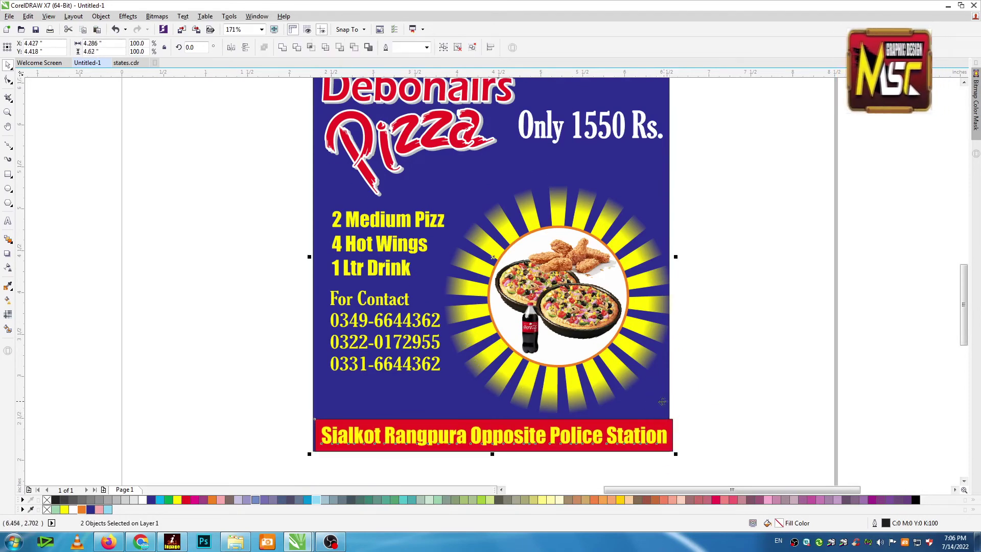